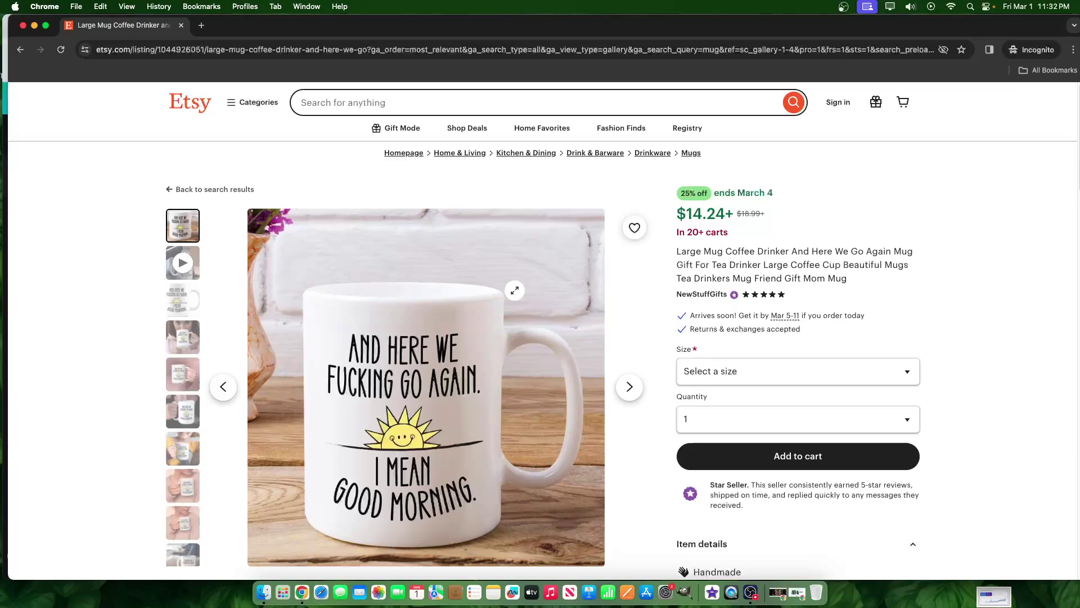
{"action": "left_click", "coordinate": [911, 6]}
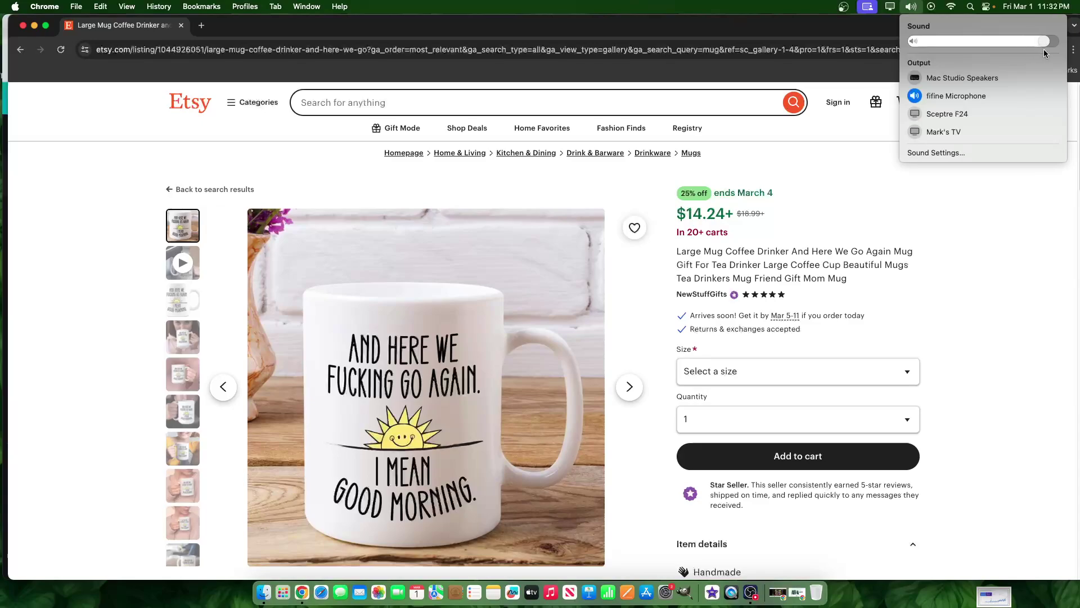
{"action": "left_click", "coordinate": [1050, 319]}
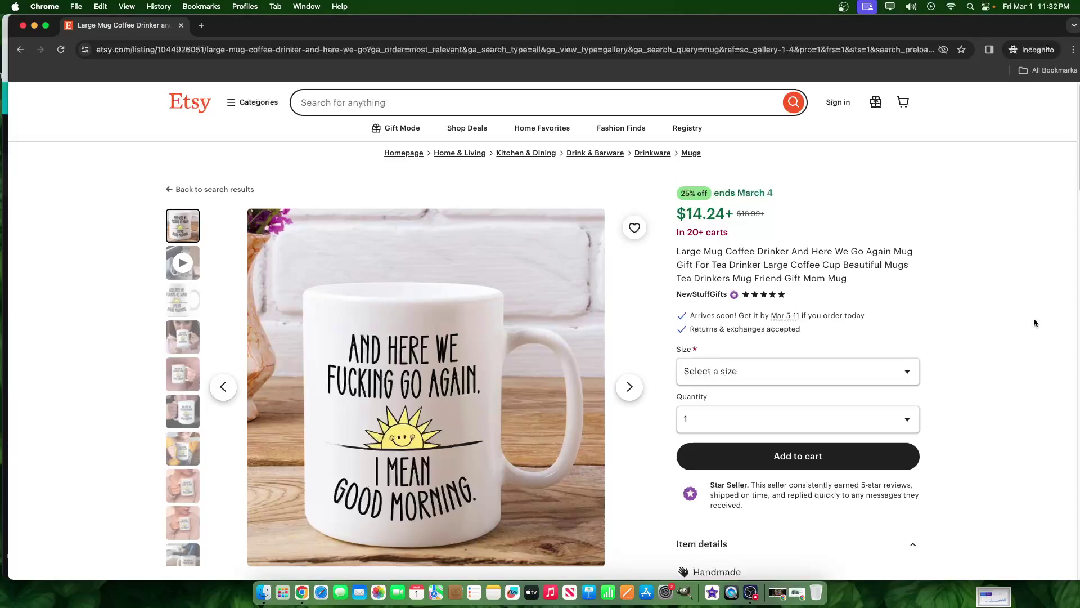
- Look through the product photos and video of the large "And Here We Go Again" mug listing
{"action": "scroll", "coordinate": [643, 348], "scroll_direction": "down", "scroll_amount": 2}
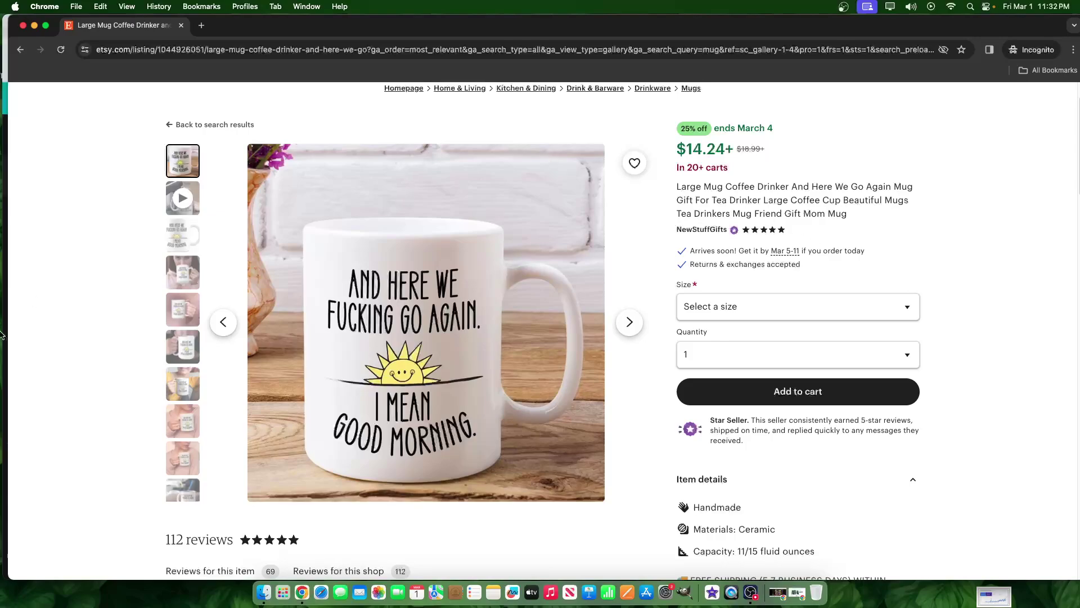
{"action": "left_click", "coordinate": [176, 278]}
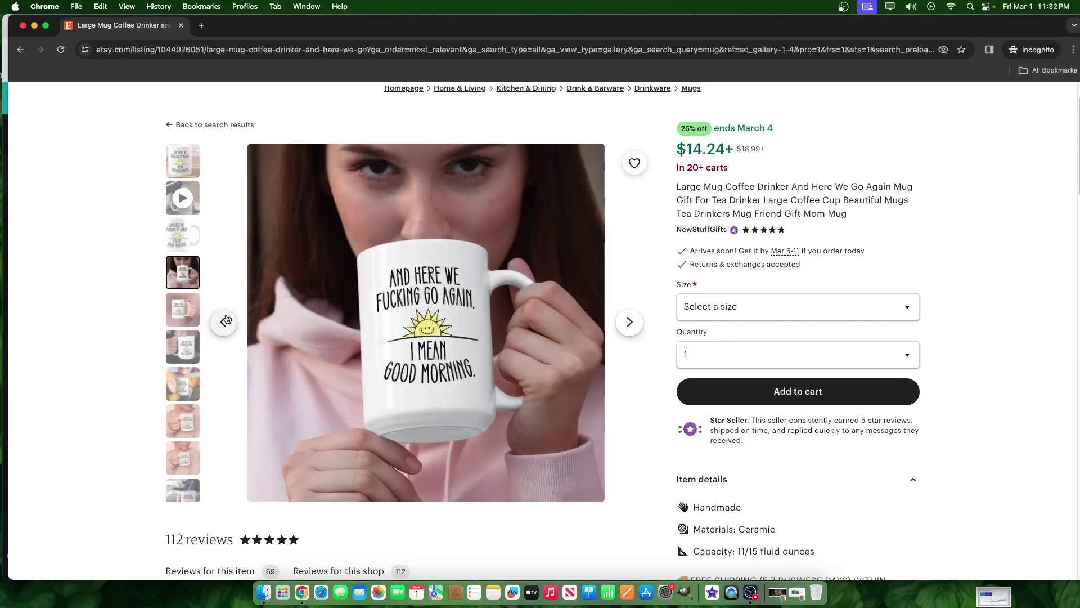
{"action": "left_click", "coordinate": [187, 306]}
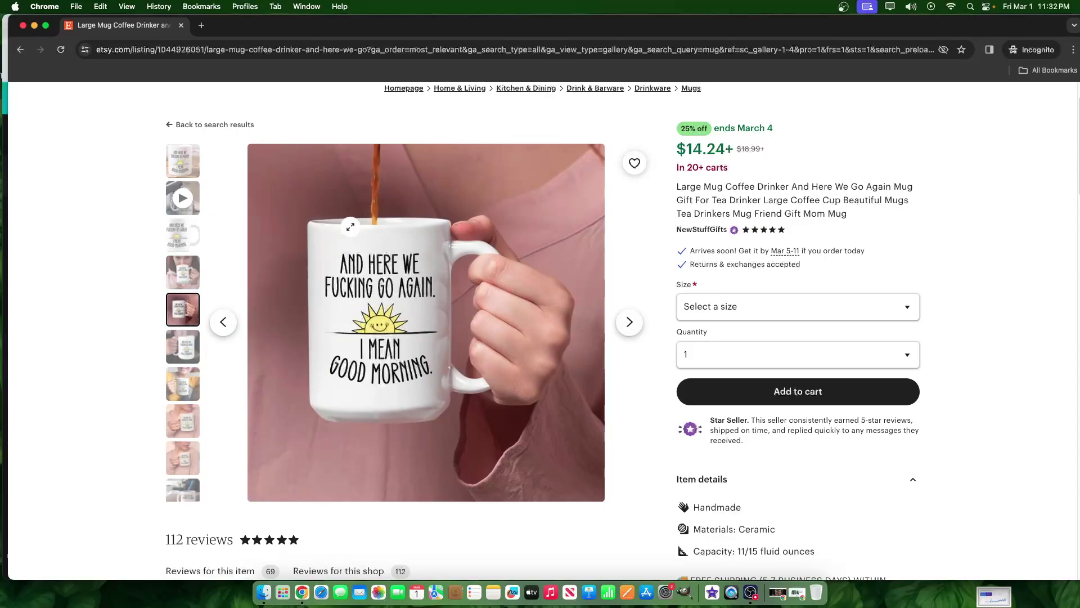
{"action": "left_click", "coordinate": [183, 345]}
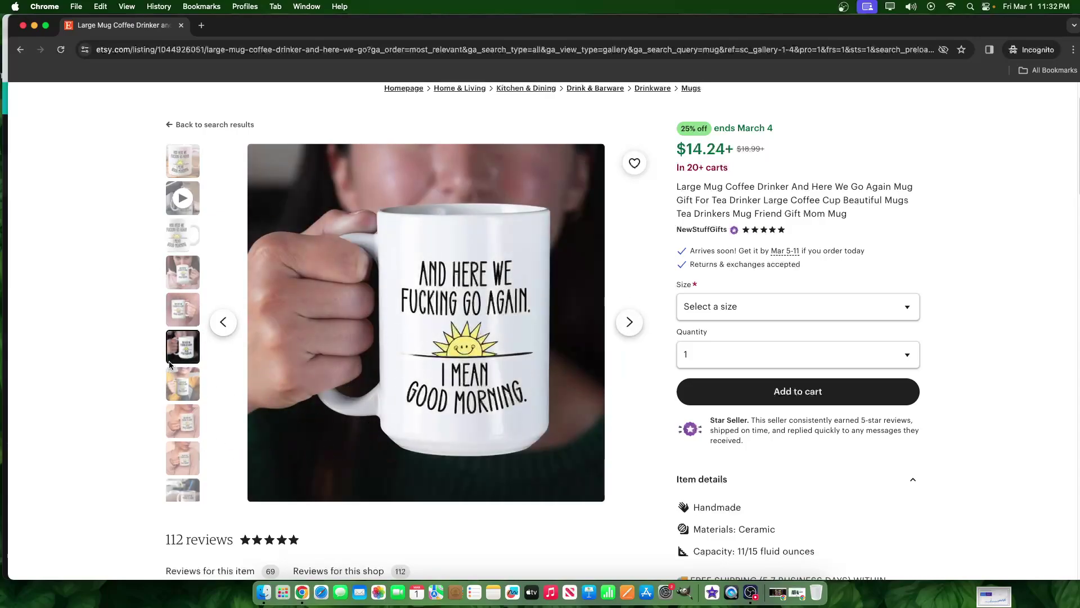
{"action": "left_click", "coordinate": [183, 384]}
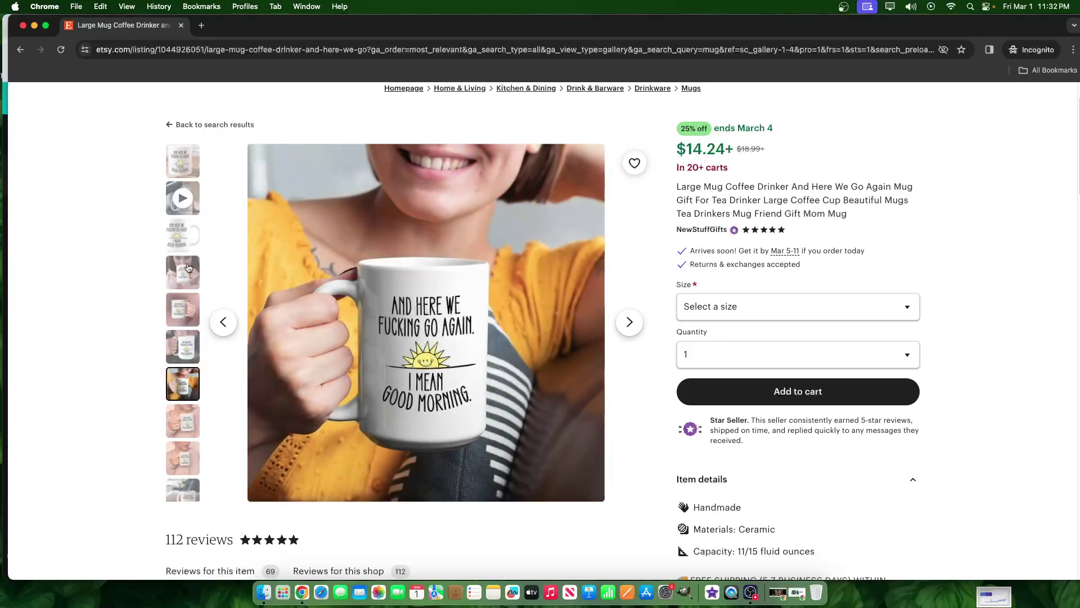
{"action": "left_click", "coordinate": [176, 167]}
{"action": "left_click", "coordinate": [173, 210]}
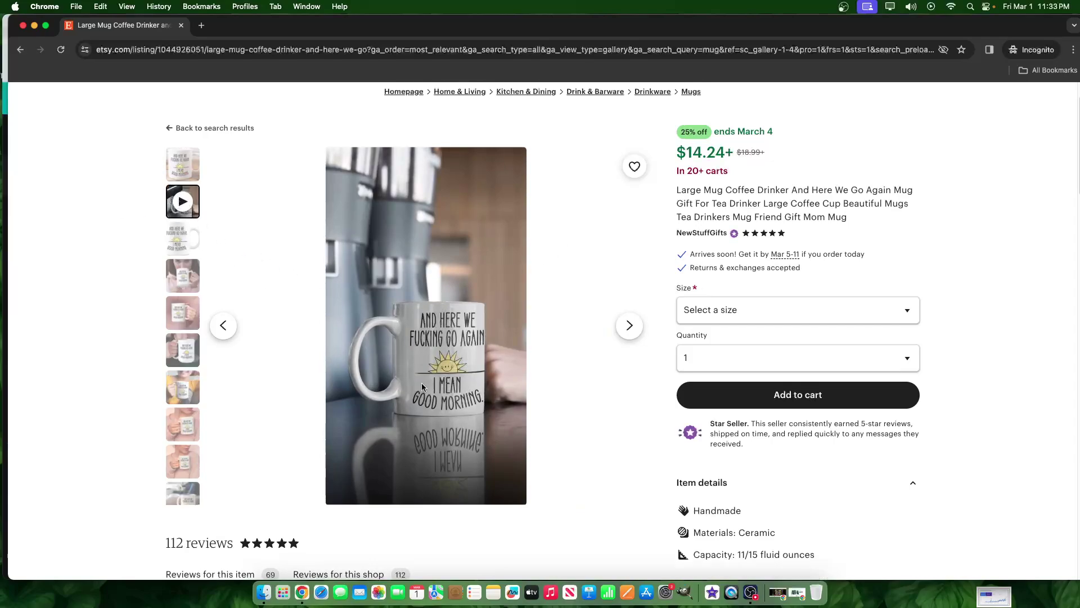
{"action": "scroll", "coordinate": [553, 299], "scroll_direction": "up", "scroll_amount": 2}
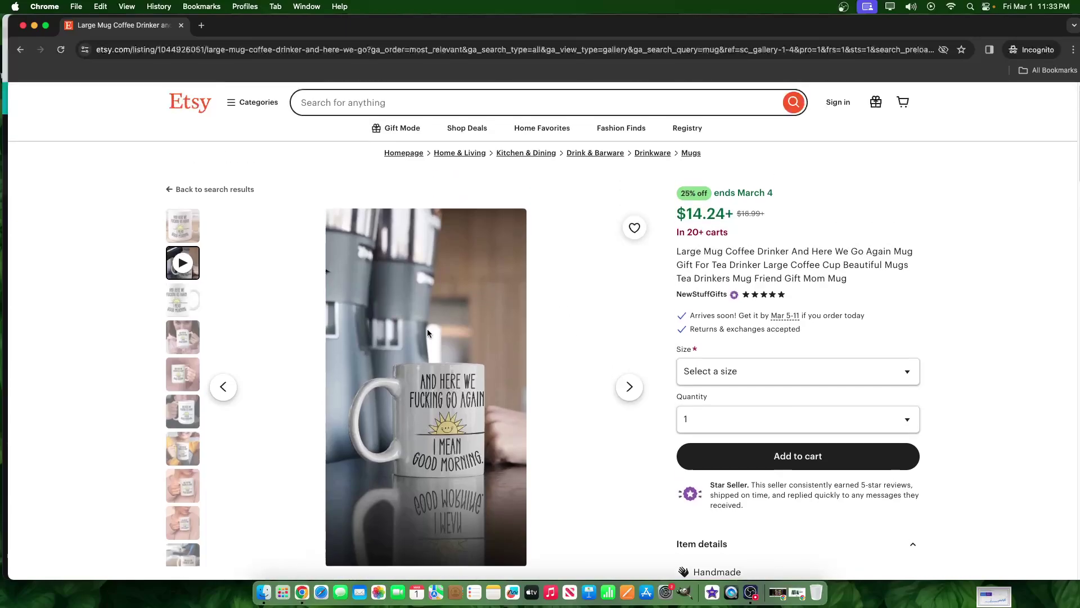
{"action": "scroll", "coordinate": [478, 314], "scroll_direction": "down", "scroll_amount": 4}
{"action": "scroll", "coordinate": [562, 315], "scroll_direction": "up", "scroll_amount": 2}
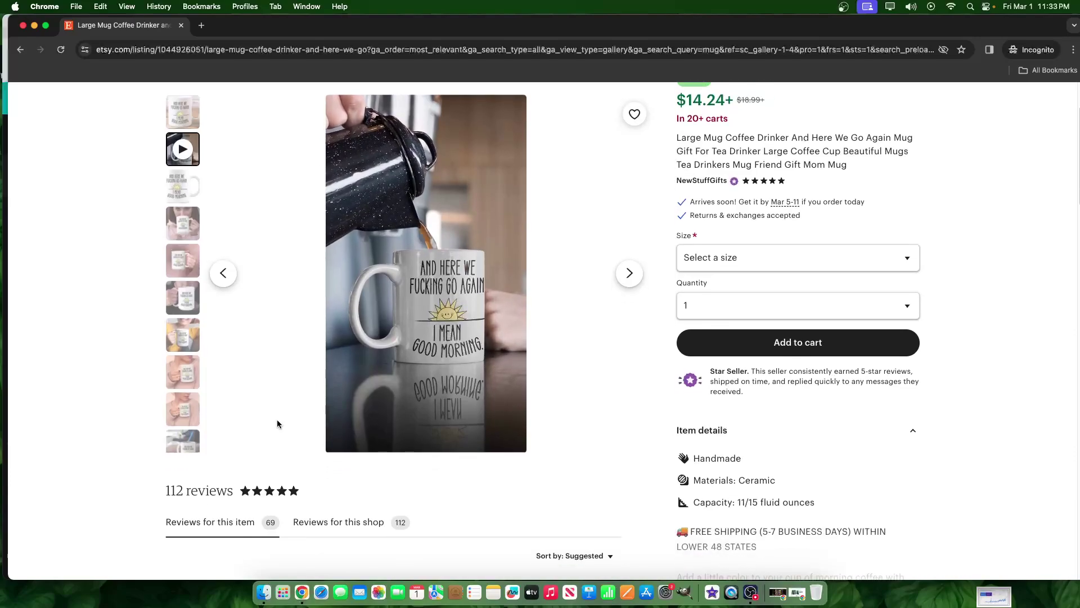
{"action": "scroll", "coordinate": [403, 323], "scroll_direction": "up", "scroll_amount": 3}
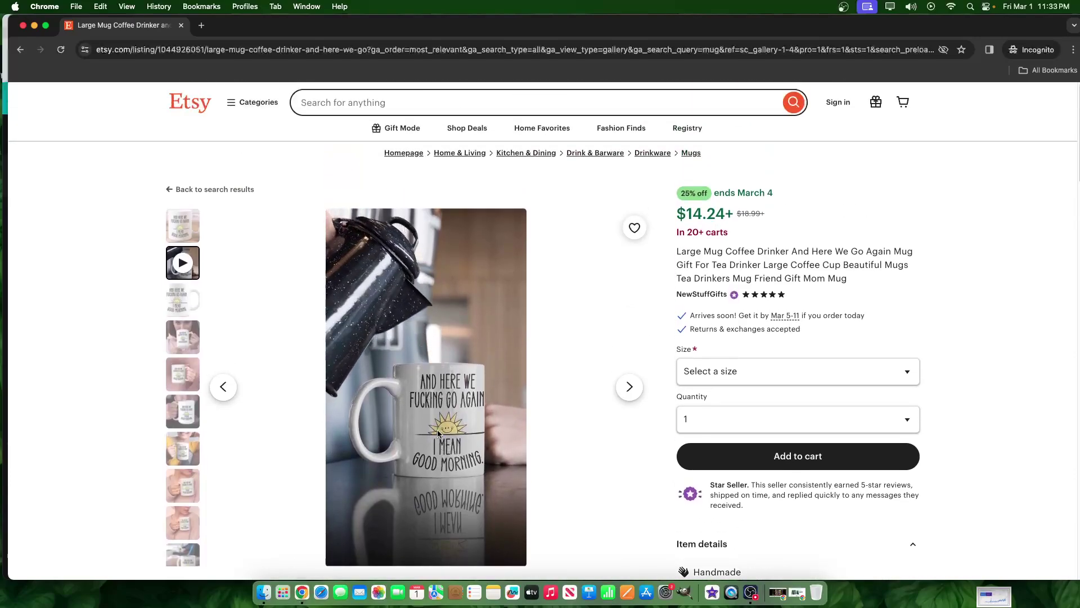
- Open the NewStuffGifts shop from the mug listing and browse its featured and general items
{"action": "scroll", "coordinate": [698, 327], "scroll_direction": "down", "scroll_amount": 10}
{"action": "scroll", "coordinate": [651, 345], "scroll_direction": "up", "scroll_amount": 6}
{"action": "left_click", "coordinate": [702, 161]}
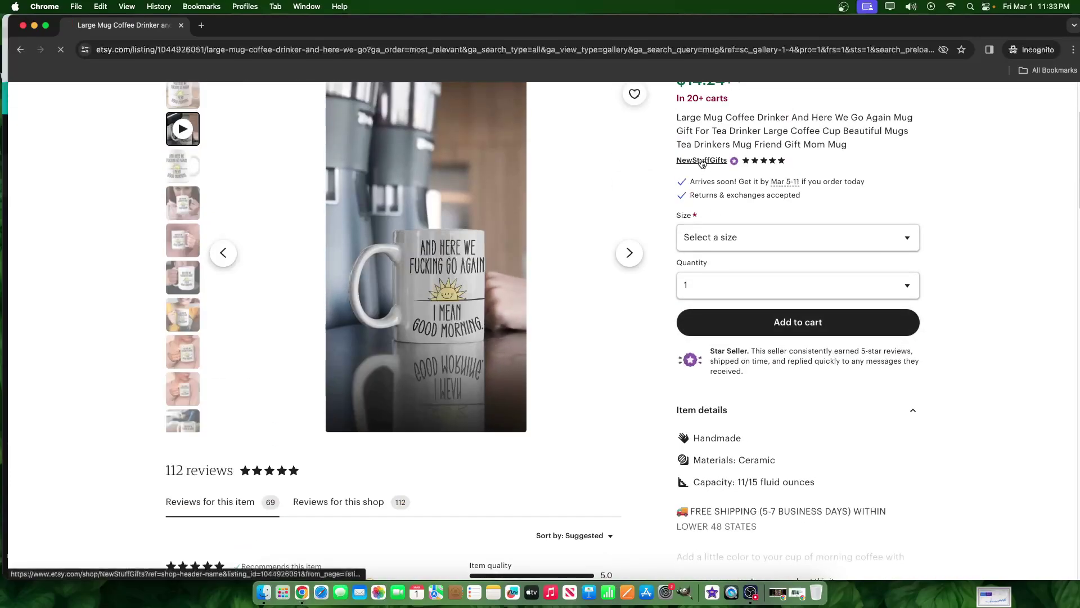
{"action": "scroll", "coordinate": [329, 407], "scroll_direction": "down", "scroll_amount": 2}
{"action": "scroll", "coordinate": [330, 407], "scroll_direction": "down", "scroll_amount": 8}
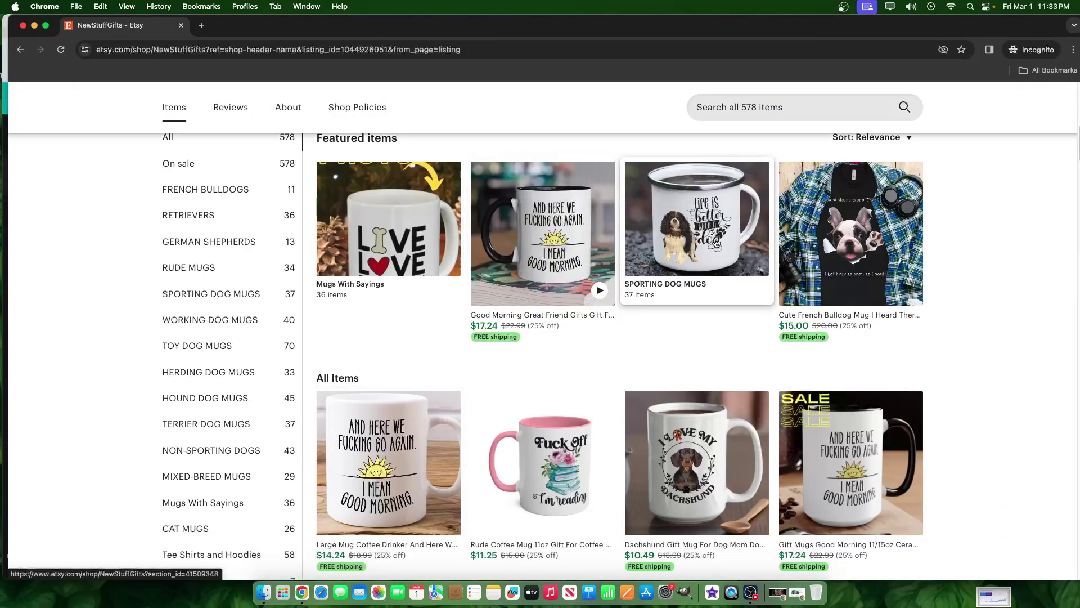
{"action": "scroll", "coordinate": [716, 242], "scroll_direction": "down", "scroll_amount": 4}
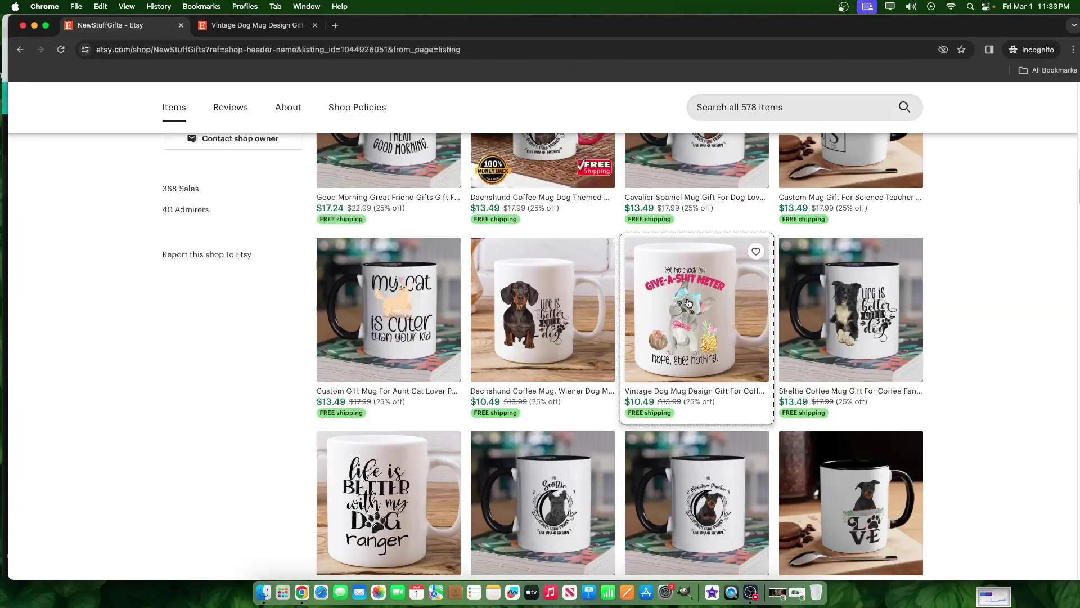
- Open the "Life is better with a dog" Dachshund Coffee Mug listing and look through its mockup photos
{"action": "left_click", "coordinate": [569, 313]}
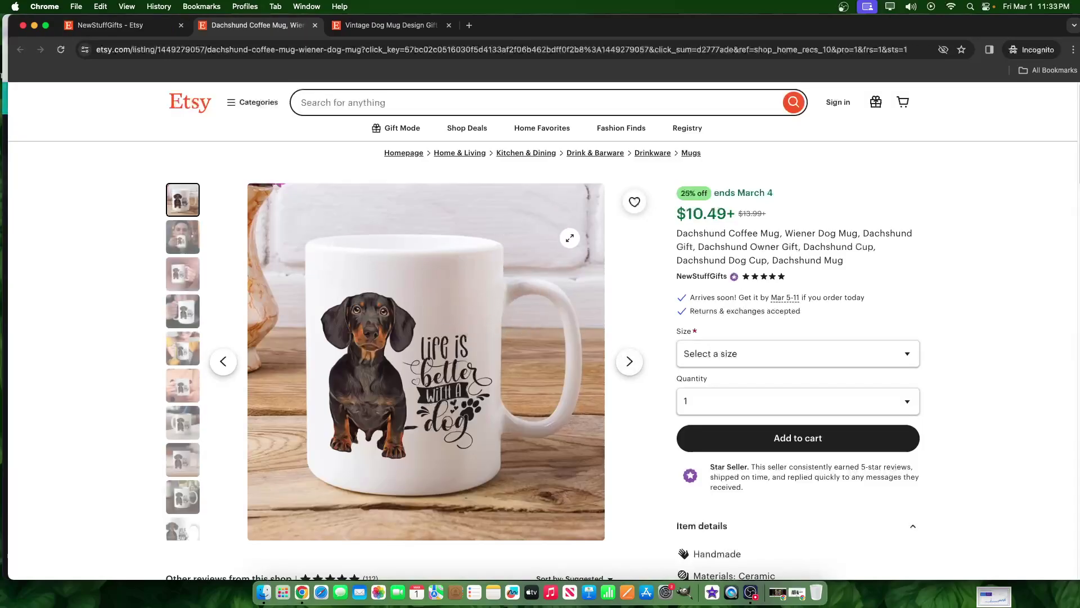
{"action": "left_click", "coordinate": [182, 236]}
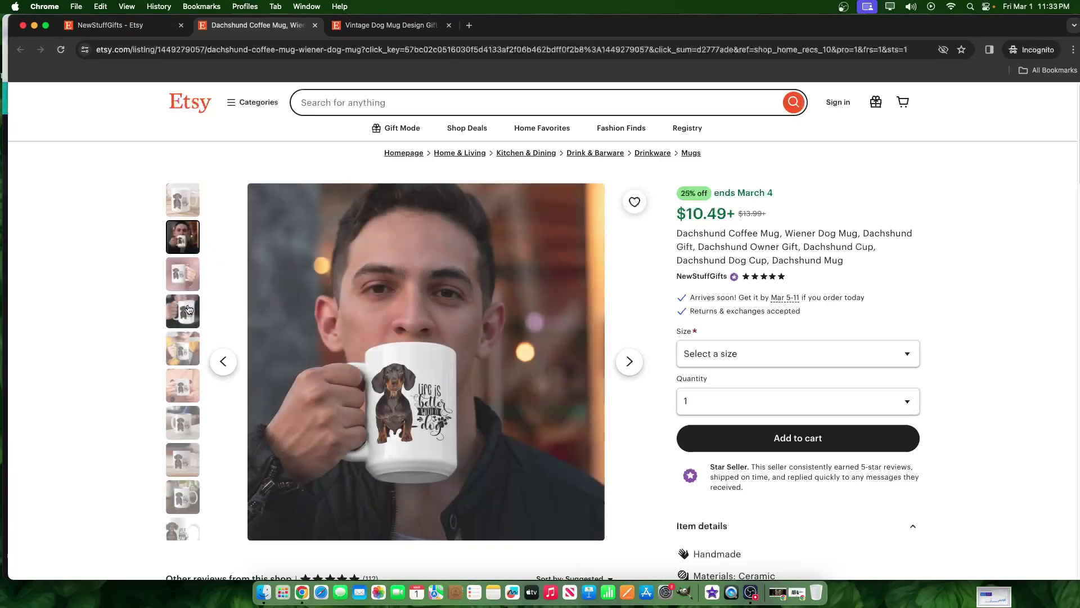
{"action": "left_click", "coordinate": [189, 309]}
{"action": "scroll", "coordinate": [201, 421], "scroll_direction": "down", "scroll_amount": 4}
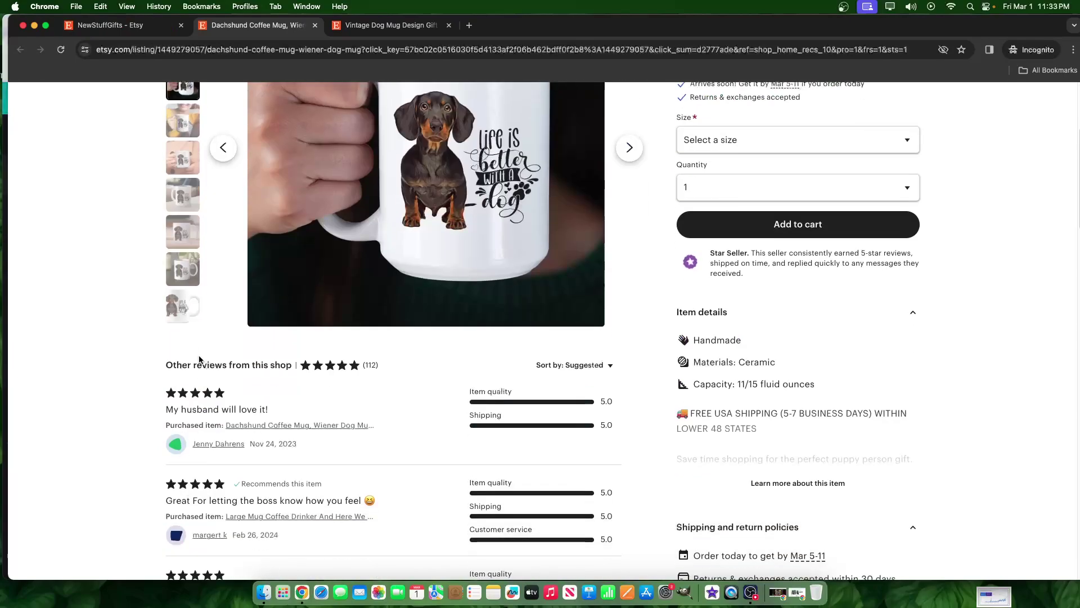
{"action": "left_click", "coordinate": [185, 268]}
{"action": "scroll", "coordinate": [191, 315], "scroll_direction": "up", "scroll_amount": 4}
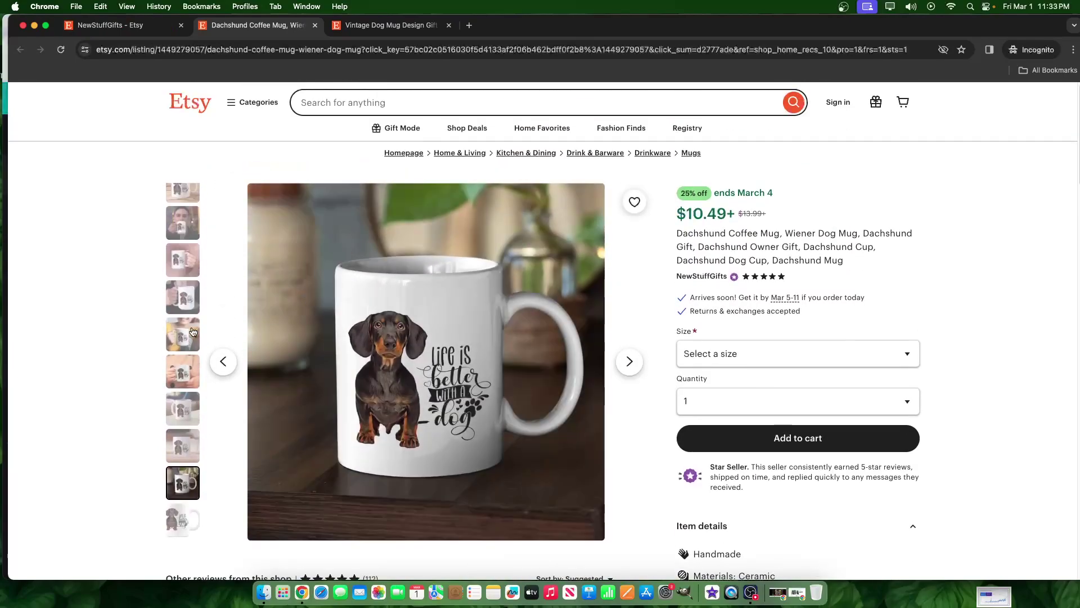
{"action": "scroll", "coordinate": [182, 338], "scroll_direction": "up", "scroll_amount": 2}
{"action": "left_click", "coordinate": [182, 237]}
{"action": "left_click", "coordinate": [183, 200]}
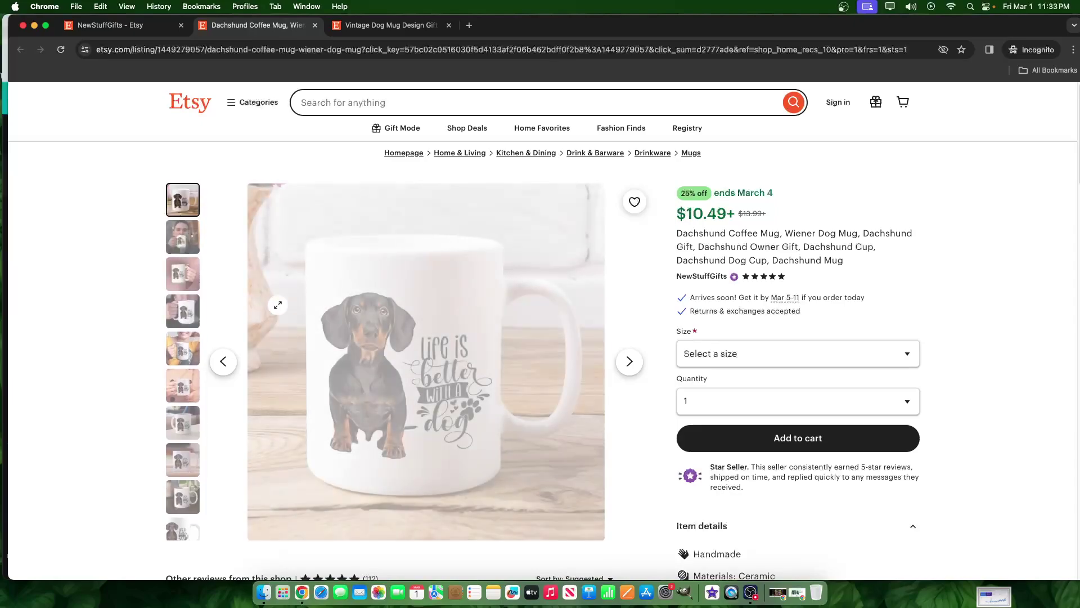
- Return to the shop and view the Vintage Dog Mug Design listing with its mockup photo
{"action": "left_click", "coordinate": [113, 24]}
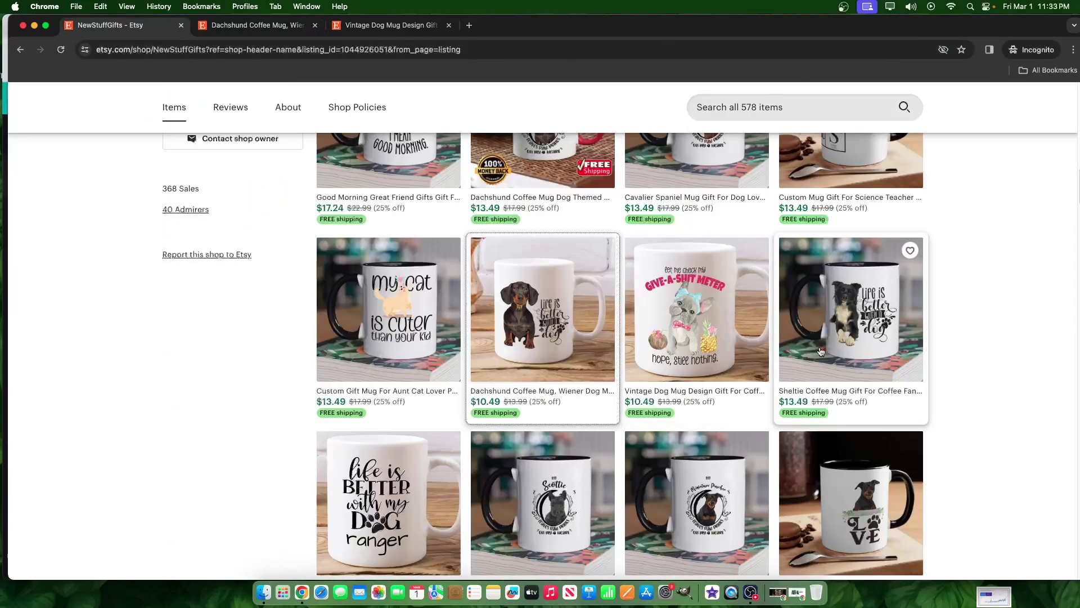
{"action": "left_click", "coordinate": [681, 300]}
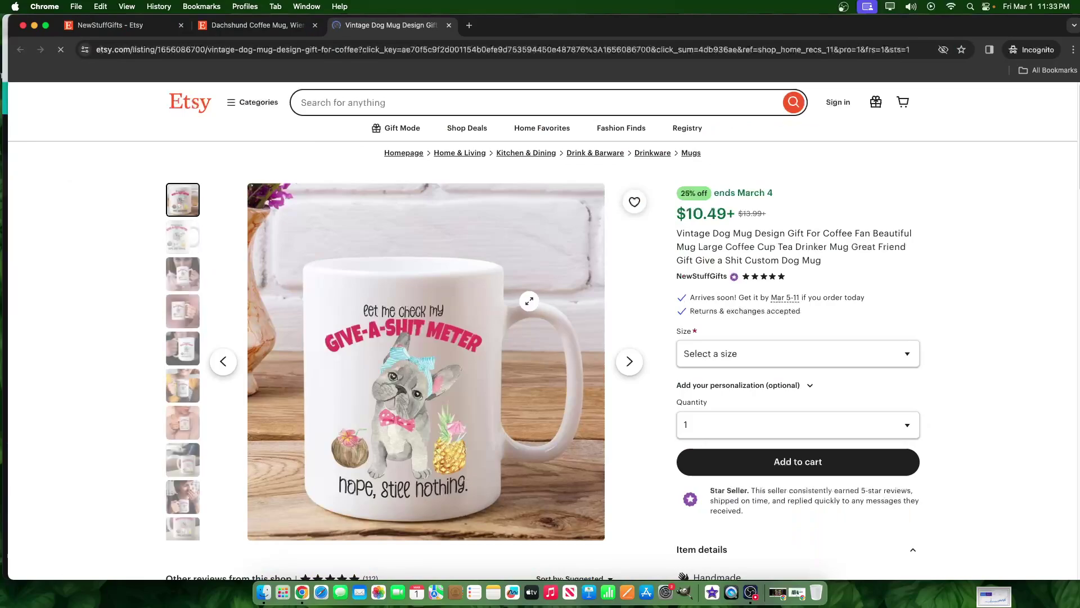
{"action": "scroll", "coordinate": [394, 338], "scroll_direction": "down", "scroll_amount": 4}
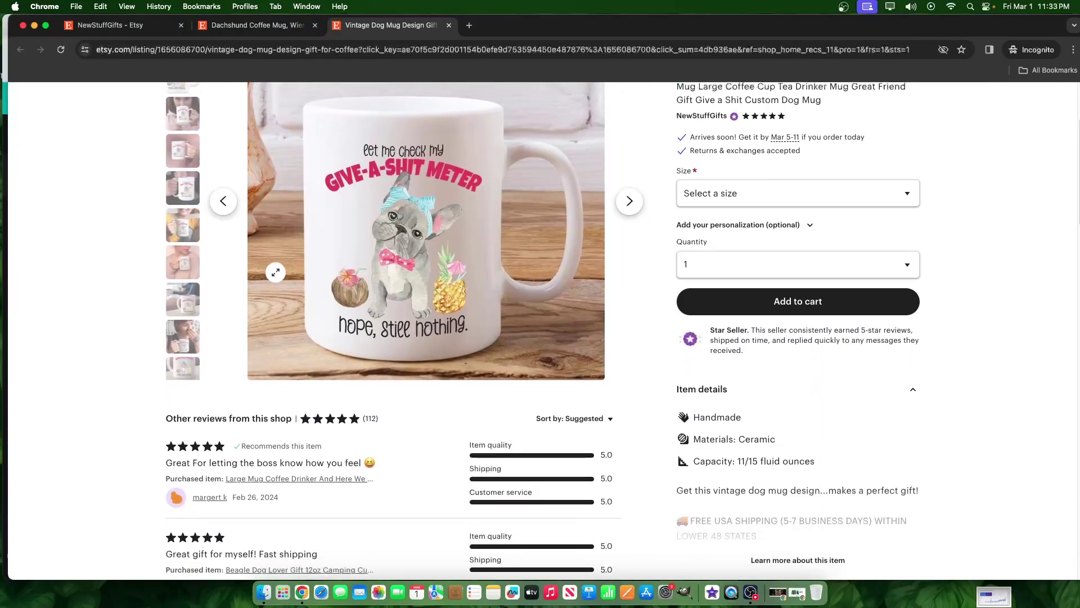
- Go back to the shop page and browse the mug and T-shirt listings further down
{"action": "key", "text": "super+1"}
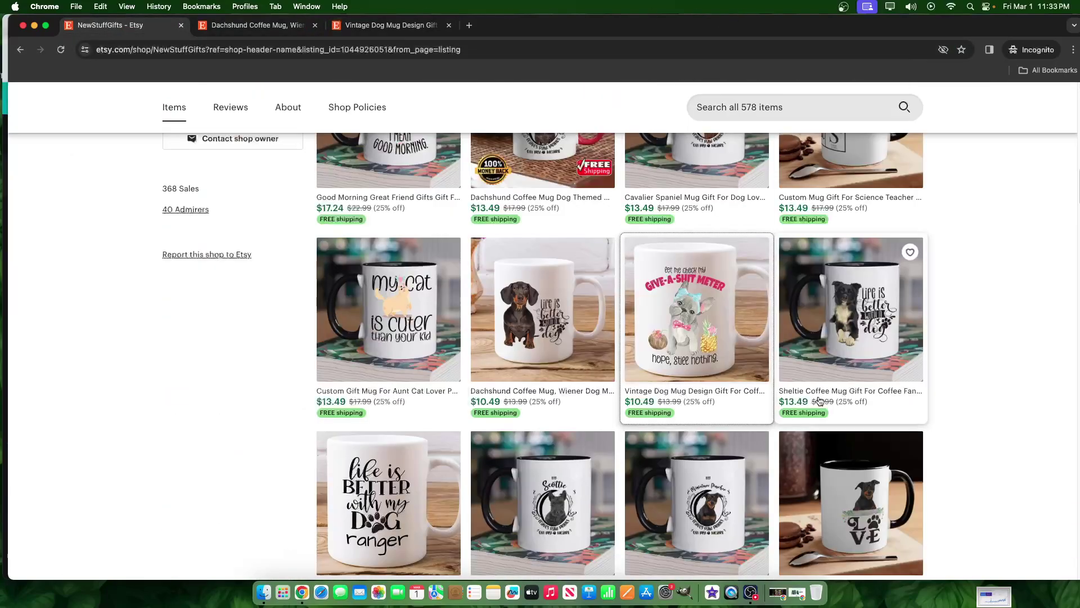
{"action": "scroll", "coordinate": [529, 259], "scroll_direction": "down", "scroll_amount": 4}
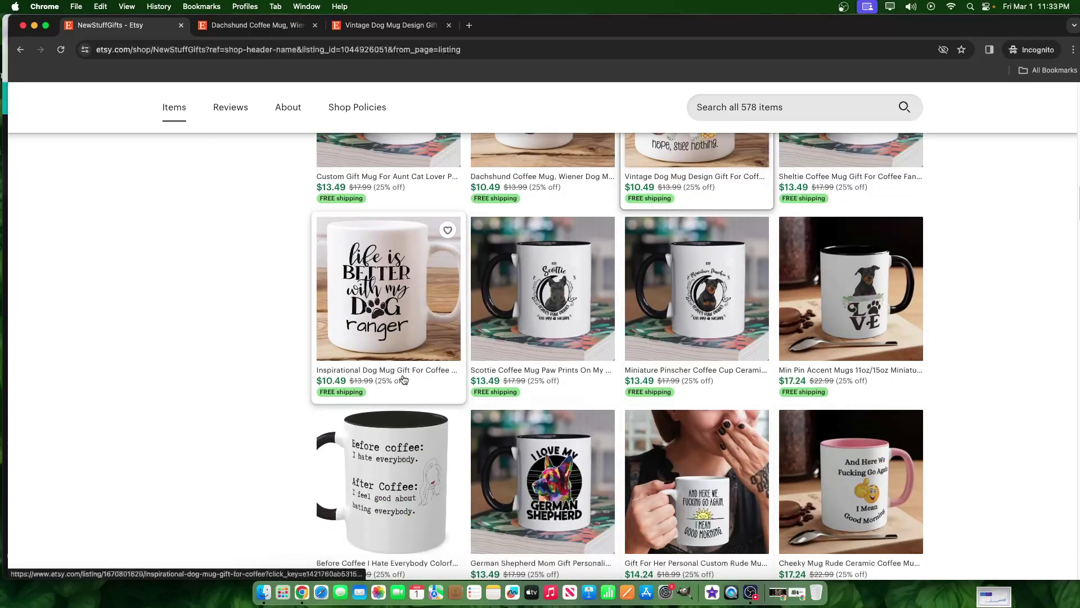
{"action": "scroll", "coordinate": [464, 371], "scroll_direction": "down", "scroll_amount": 8}
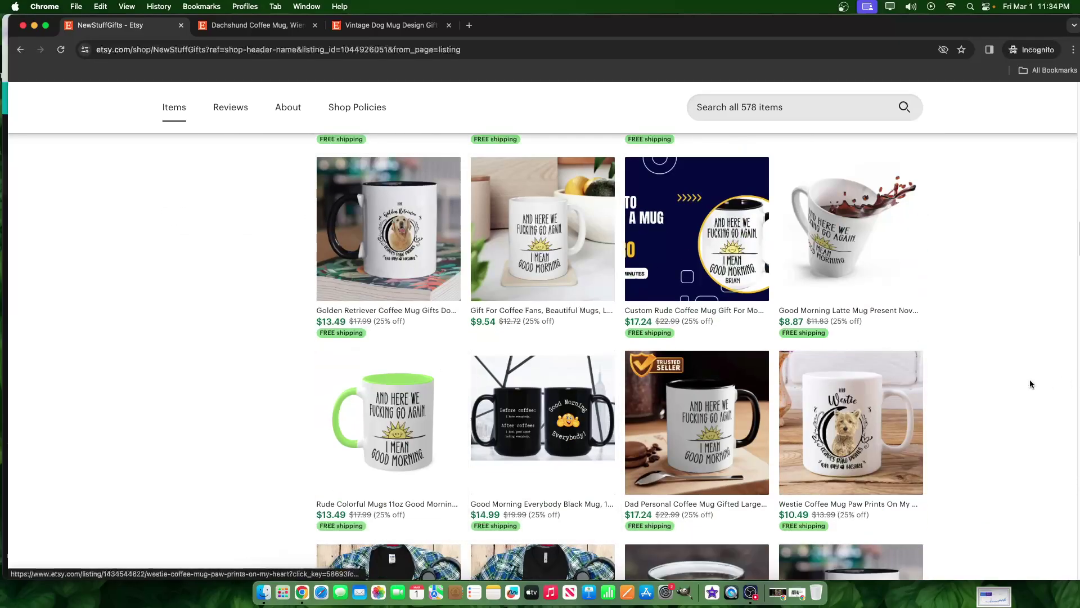
{"action": "scroll", "coordinate": [935, 395], "scroll_direction": "down", "scroll_amount": 4}
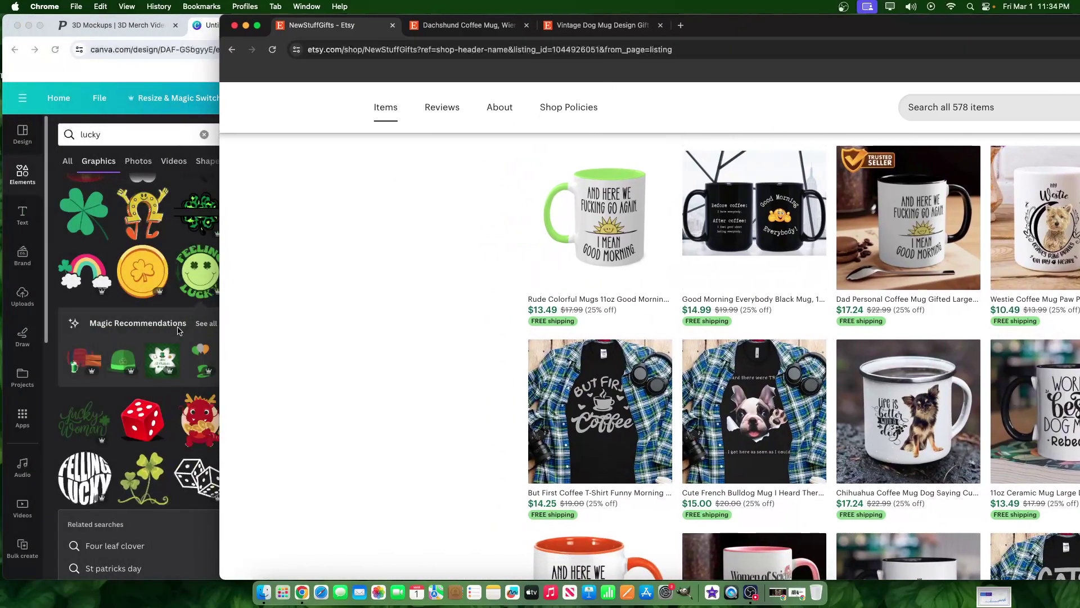
- Switch to the Canva design and set its PNG download size to 2.625 (2,100 × 2,100 px)
{"action": "left_click", "coordinate": [177, 336]}
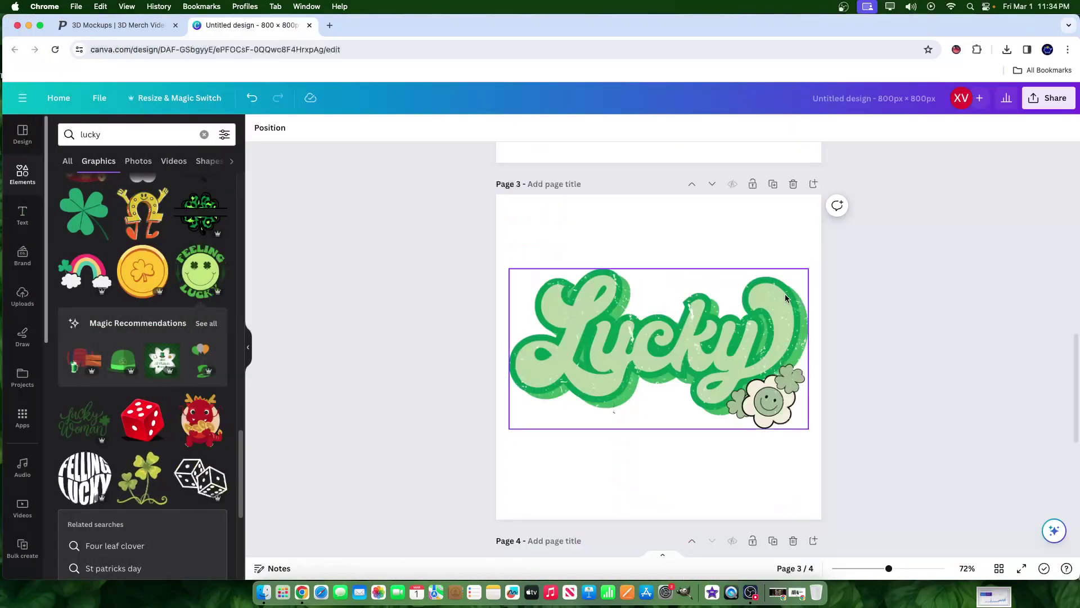
{"action": "scroll", "coordinate": [785, 289], "scroll_direction": "down", "scroll_amount": 1}
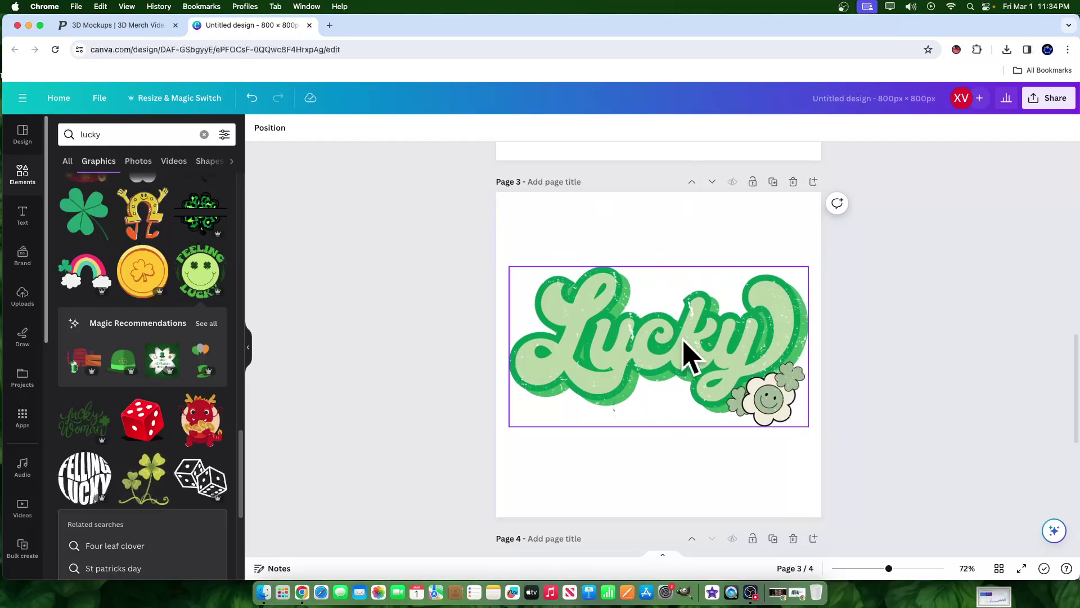
{"action": "left_click", "coordinate": [1048, 98]}
{"action": "left_click", "coordinate": [895, 381]}
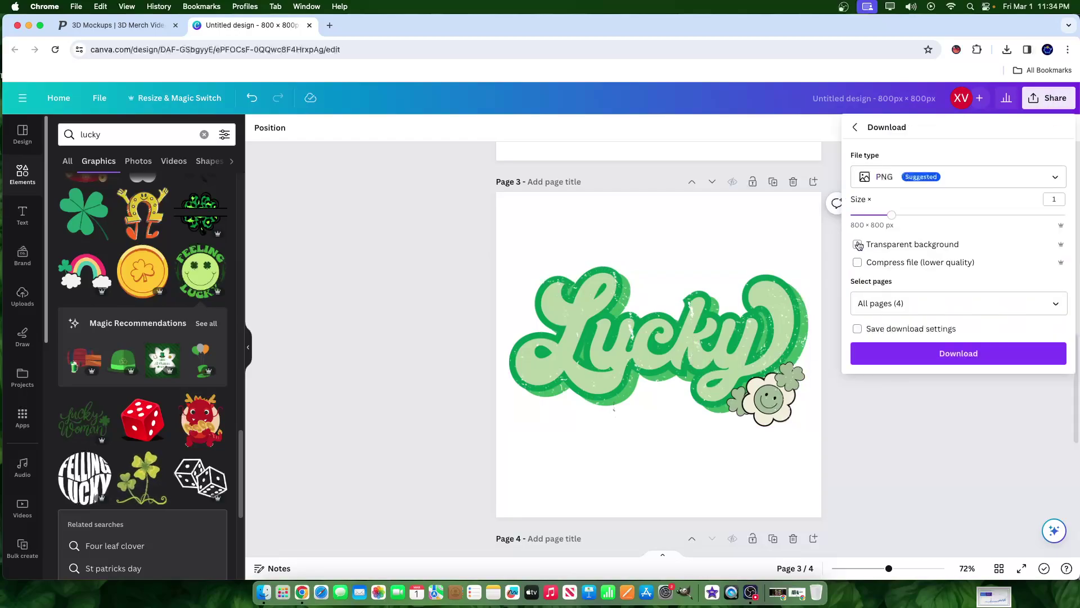
{"action": "left_click_drag", "start_coordinate": [891, 215], "coordinate": [1024, 215]}
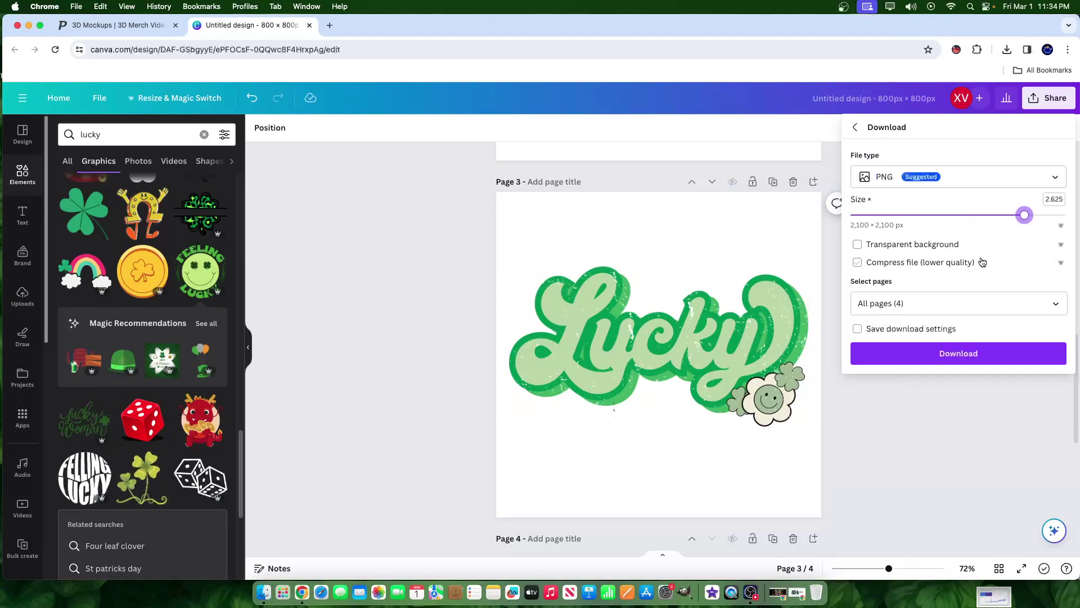
- Review the lucky-themed designs across the document's pages, through the Feeling Lucky smiley on page 4
{"action": "scroll", "coordinate": [642, 285], "scroll_direction": "up", "scroll_amount": 7}
{"action": "scroll", "coordinate": [642, 279], "scroll_direction": "down", "scroll_amount": 9}
{"action": "scroll", "coordinate": [642, 280], "scroll_direction": "down", "scroll_amount": 5}
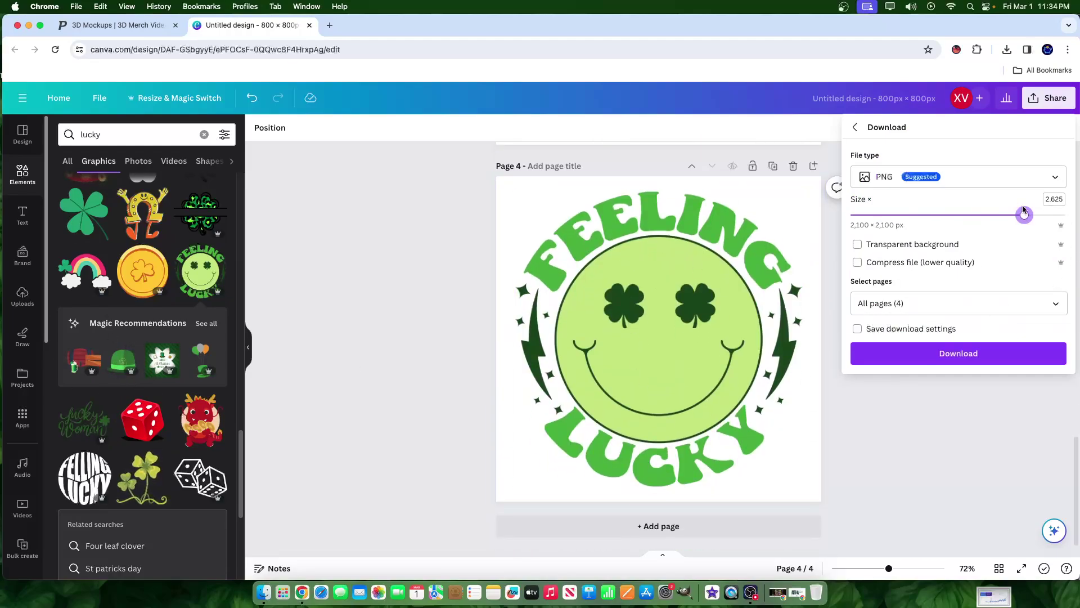
{"action": "scroll", "coordinate": [667, 311], "scroll_direction": "up", "scroll_amount": 5}
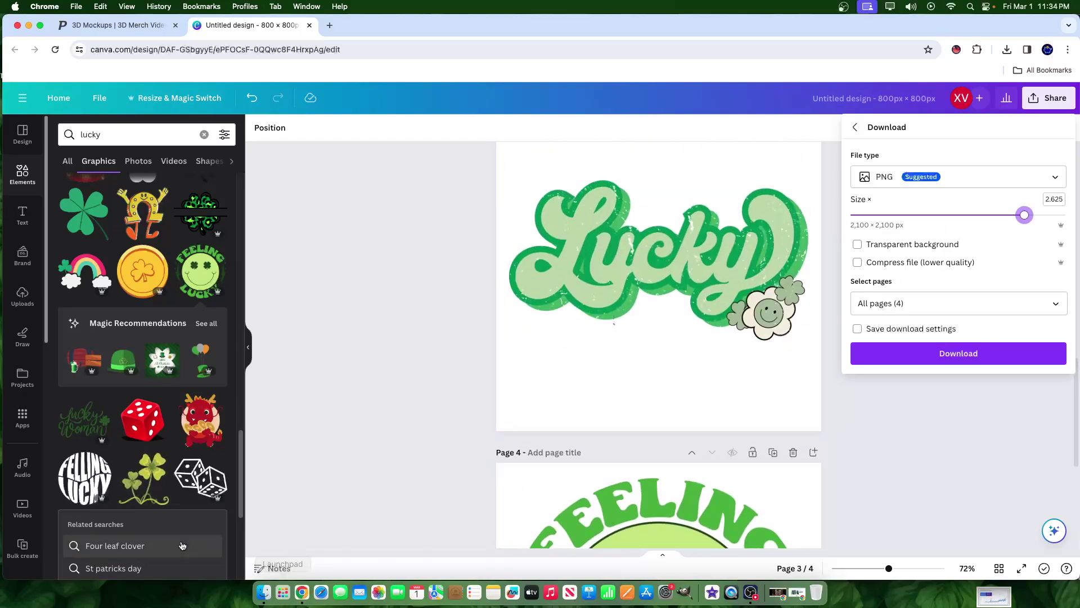
- Extract Untitled design.zip in the Downloads folder, open the extracted Untitled design folder and select 2.png
{"action": "left_click", "coordinate": [263, 592]}
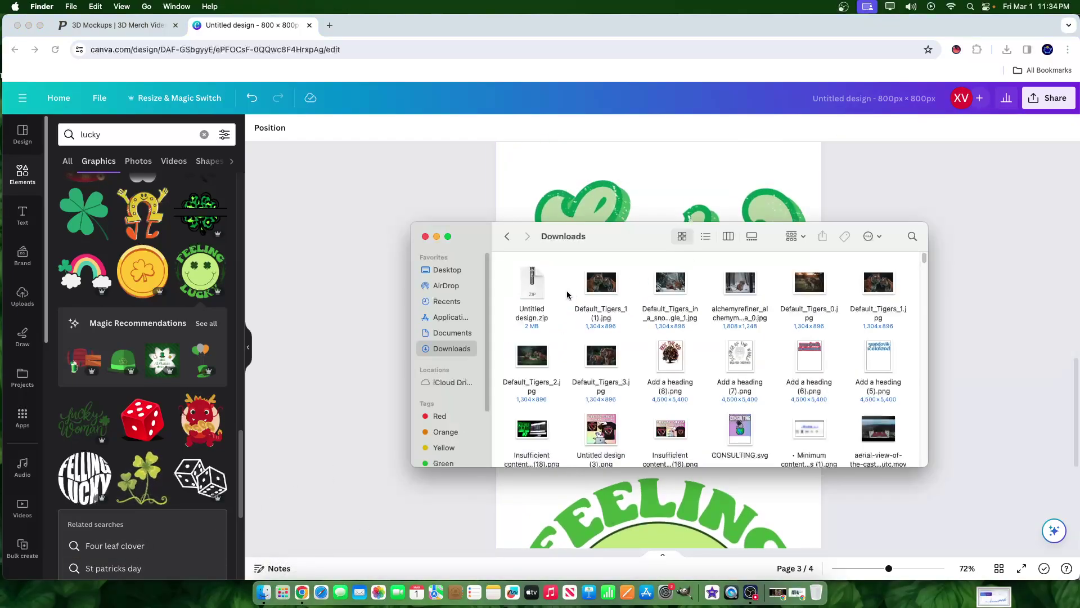
{"action": "double_click", "coordinate": [534, 284]}
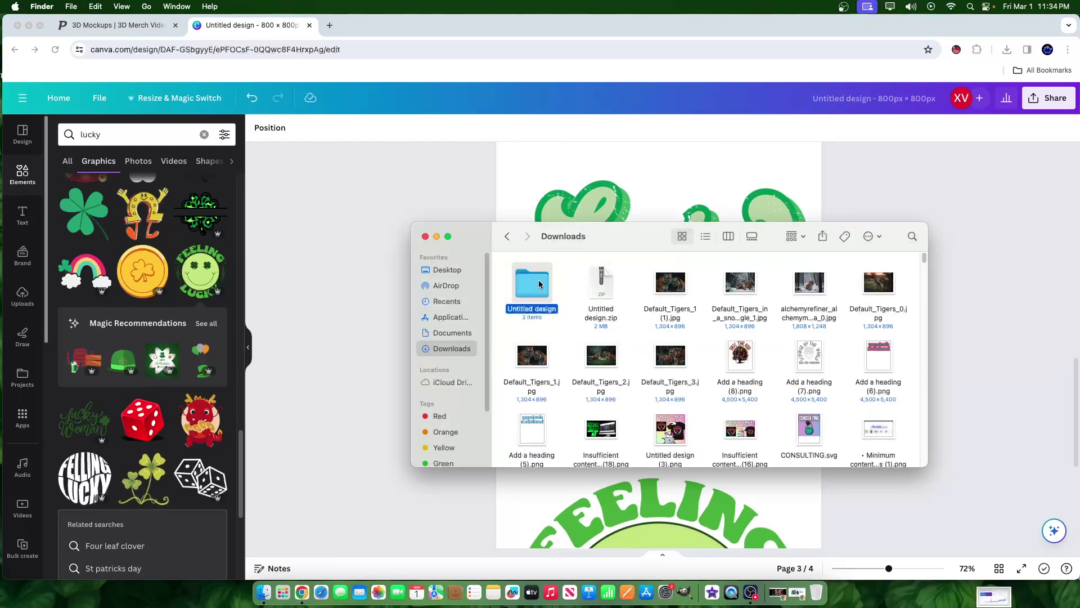
{"action": "double_click", "coordinate": [538, 284]}
{"action": "left_click_drag", "start_coordinate": [689, 303], "coordinate": [571, 278]}
{"action": "left_click", "coordinate": [570, 279]}
{"action": "left_click", "coordinate": [539, 282]}
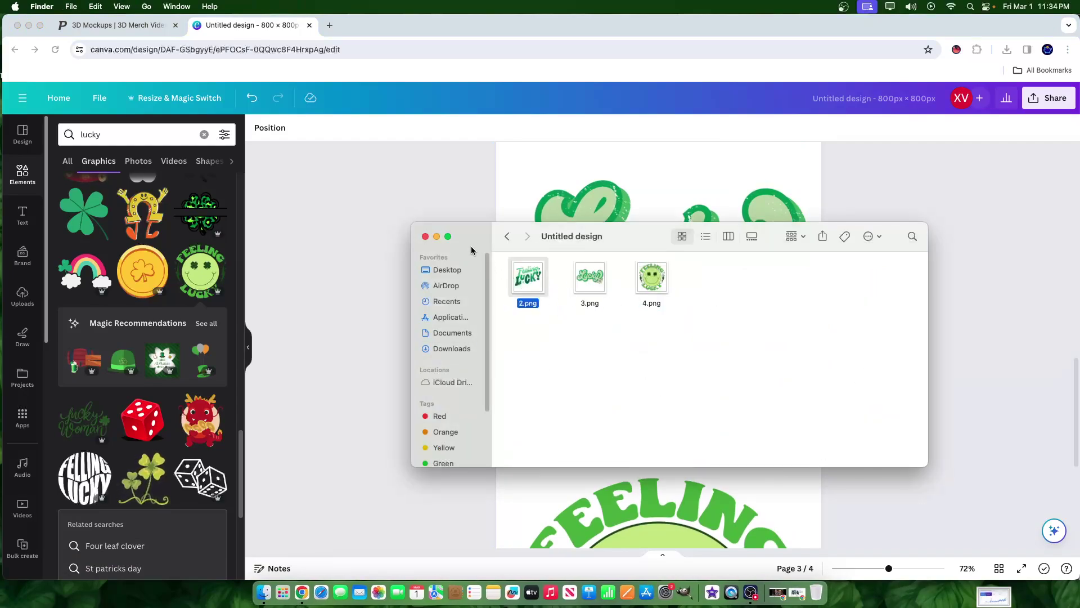
- Check 3.png and 4.png in the Untitled design folder, and return to the Canva design in the browser
{"action": "left_click", "coordinate": [579, 276]}
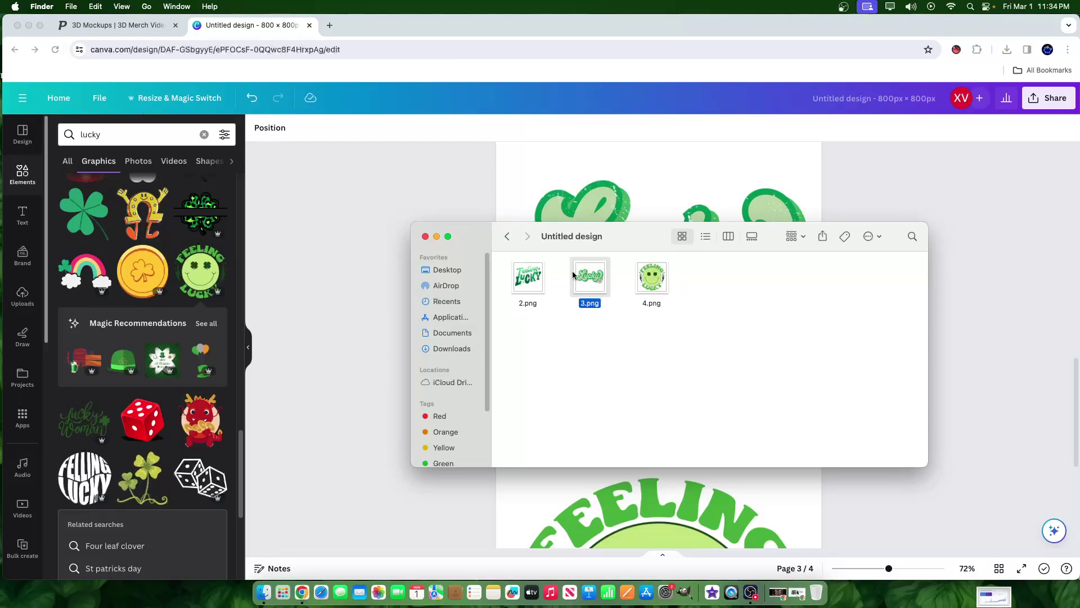
{"action": "left_click", "coordinate": [651, 276], "text": "super"}
{"action": "left_click", "coordinate": [315, 207]}
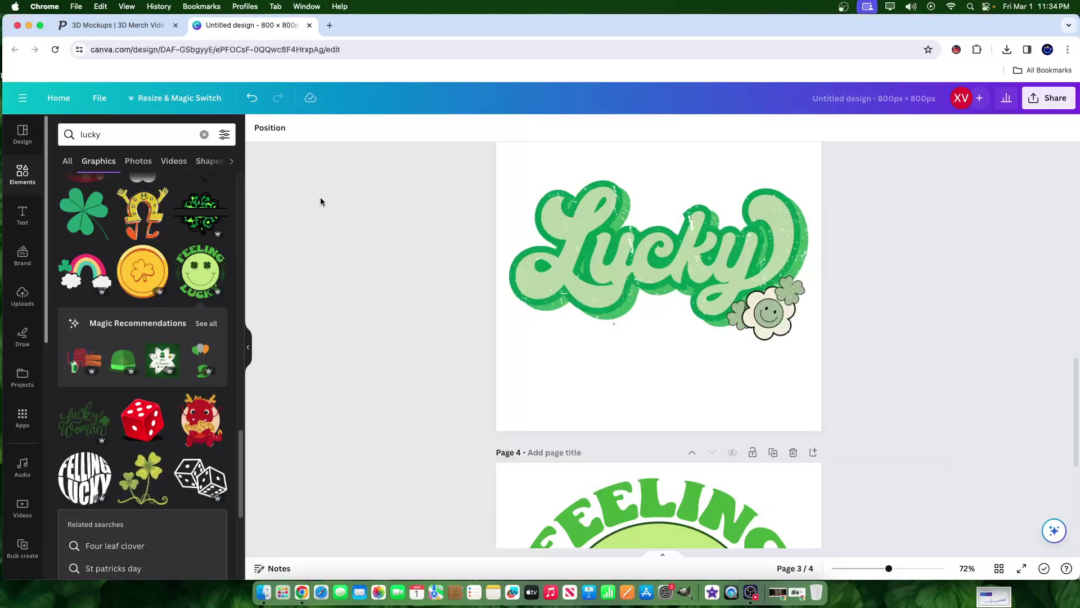
- Switch to the Placeit 3D mockups page and go to the Placeit home page
{"action": "left_click", "coordinate": [95, 26]}
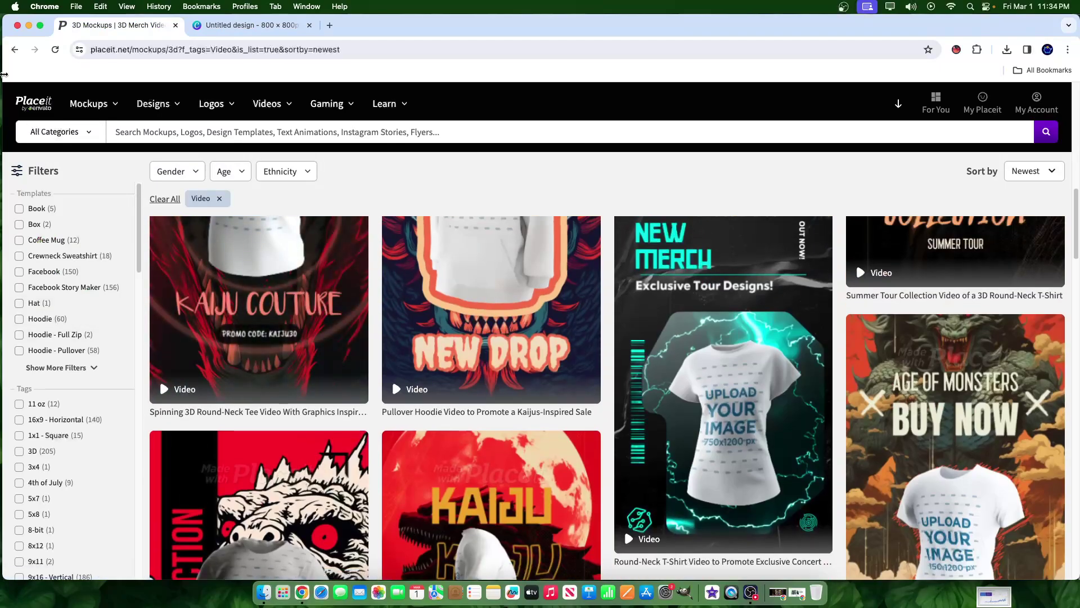
{"action": "left_click", "coordinate": [15, 54]}
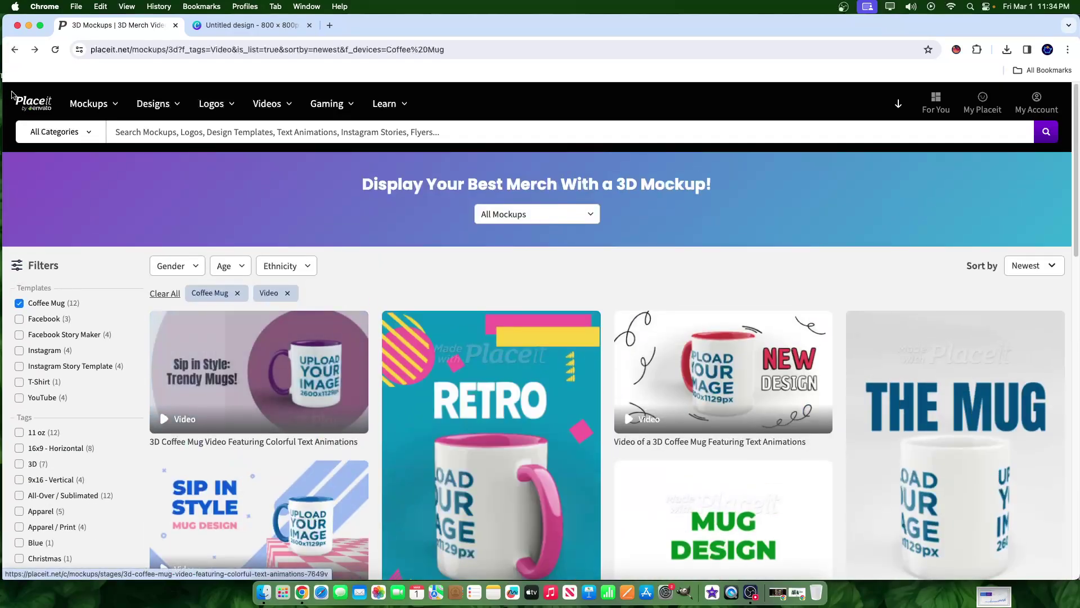
{"action": "left_click", "coordinate": [15, 50]}
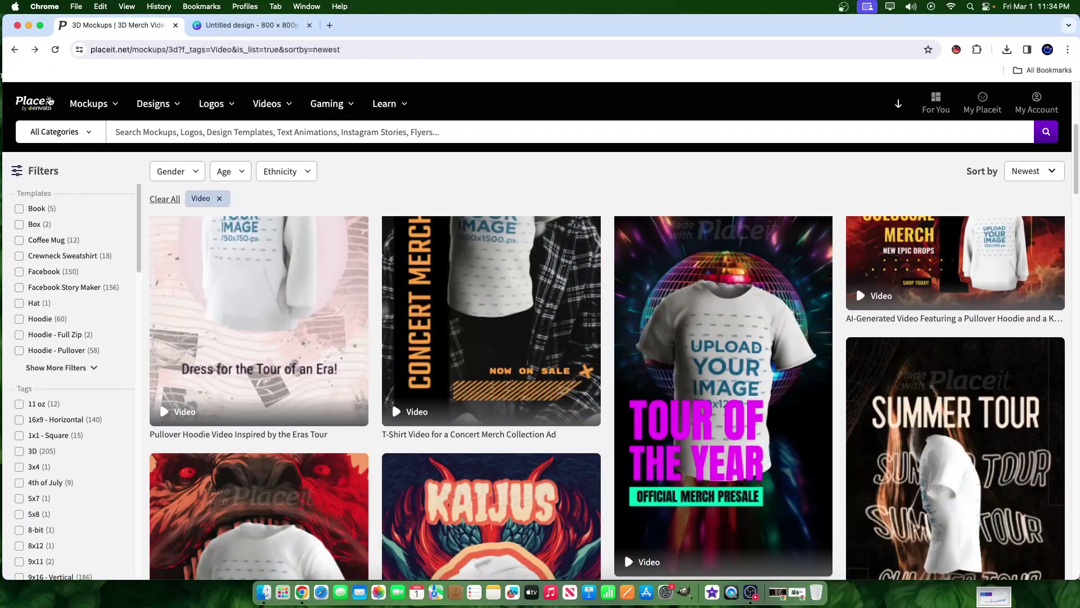
{"action": "left_click", "coordinate": [38, 110]}
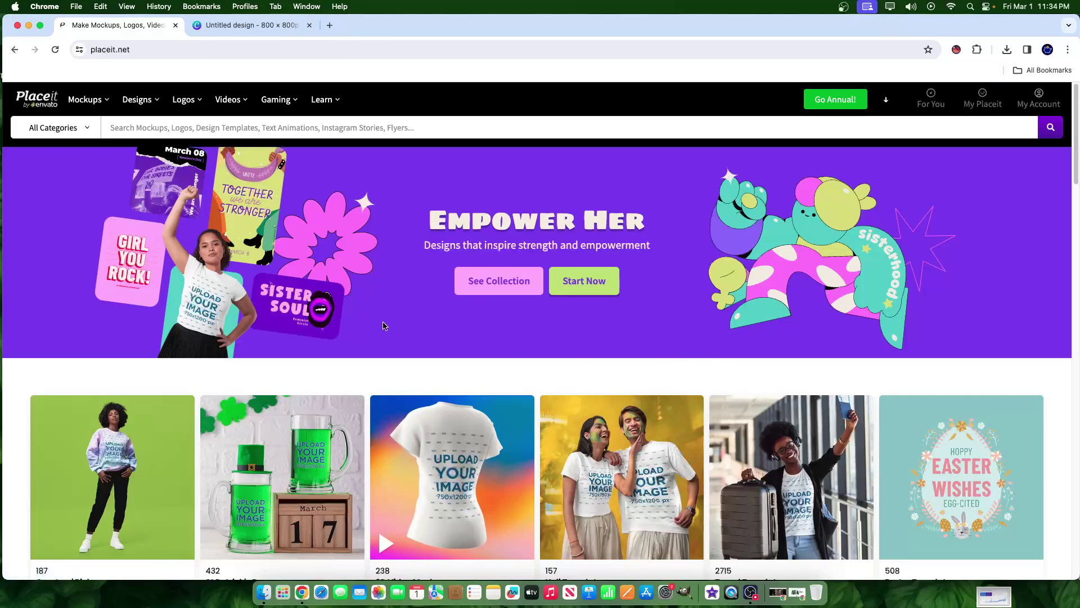
- Look over the featured template collections on the home page and open 3D Video Mockups
{"action": "scroll", "coordinate": [394, 349], "scroll_direction": "down", "scroll_amount": 3}
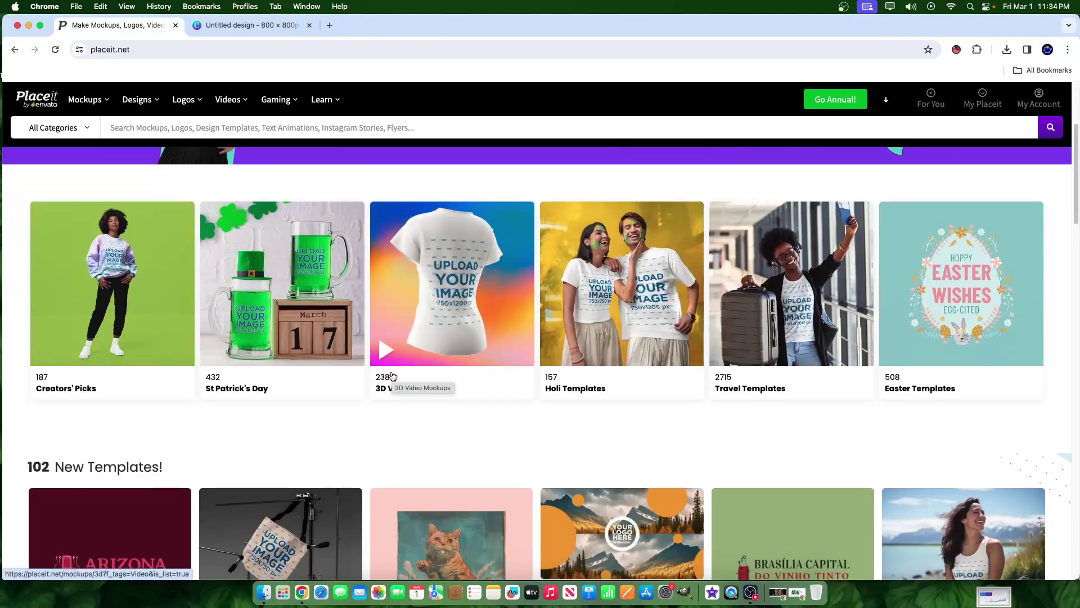
{"action": "scroll", "coordinate": [410, 422], "scroll_direction": "up", "scroll_amount": 1}
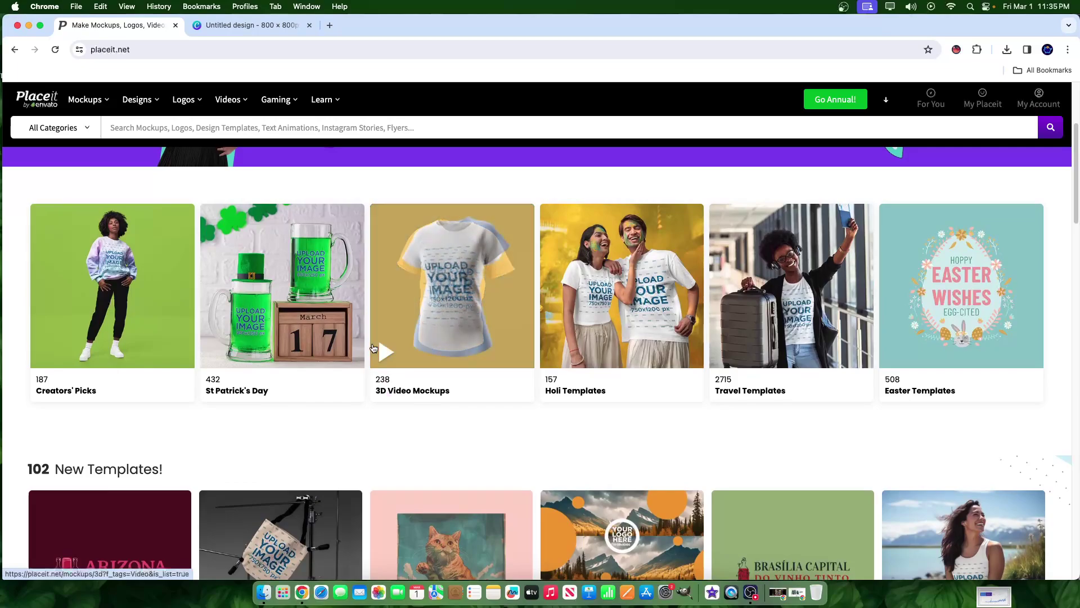
{"action": "scroll", "coordinate": [163, 328], "scroll_direction": "up", "scroll_amount": 2}
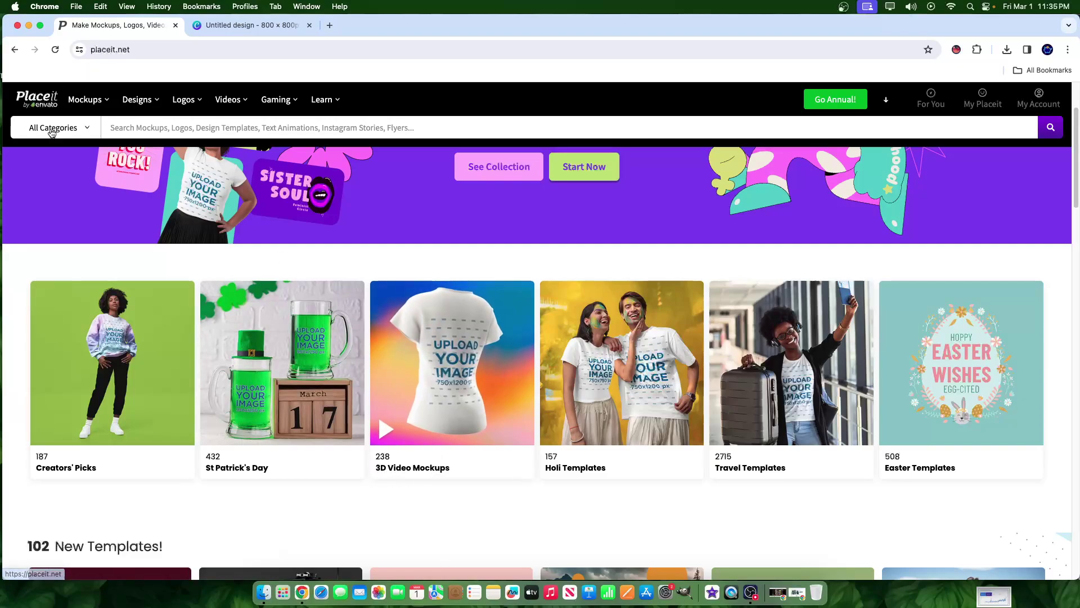
{"action": "left_click", "coordinate": [54, 127]}
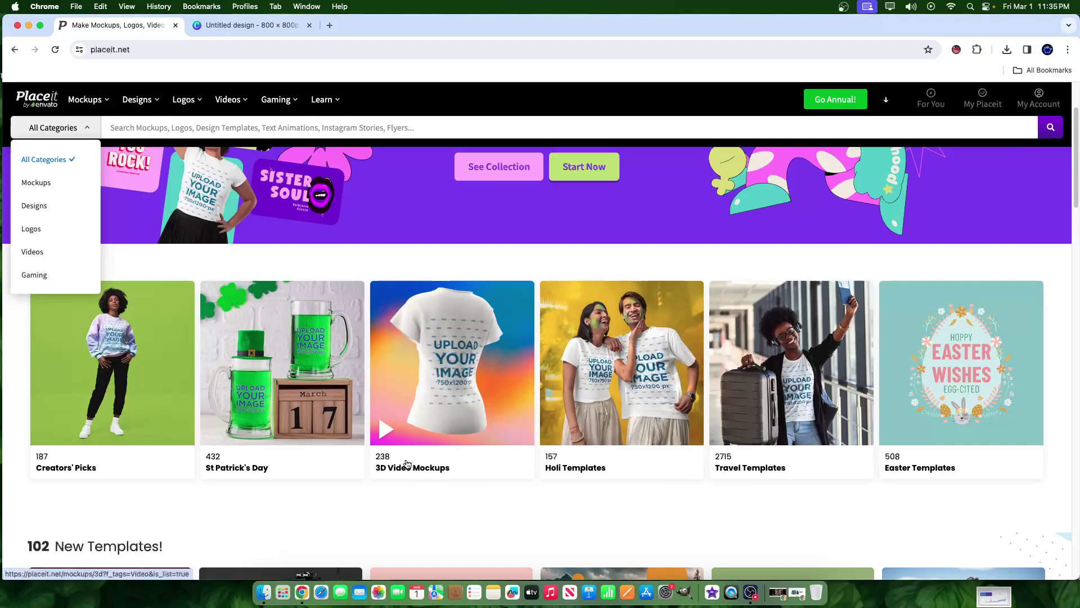
{"action": "left_click", "coordinate": [407, 464]}
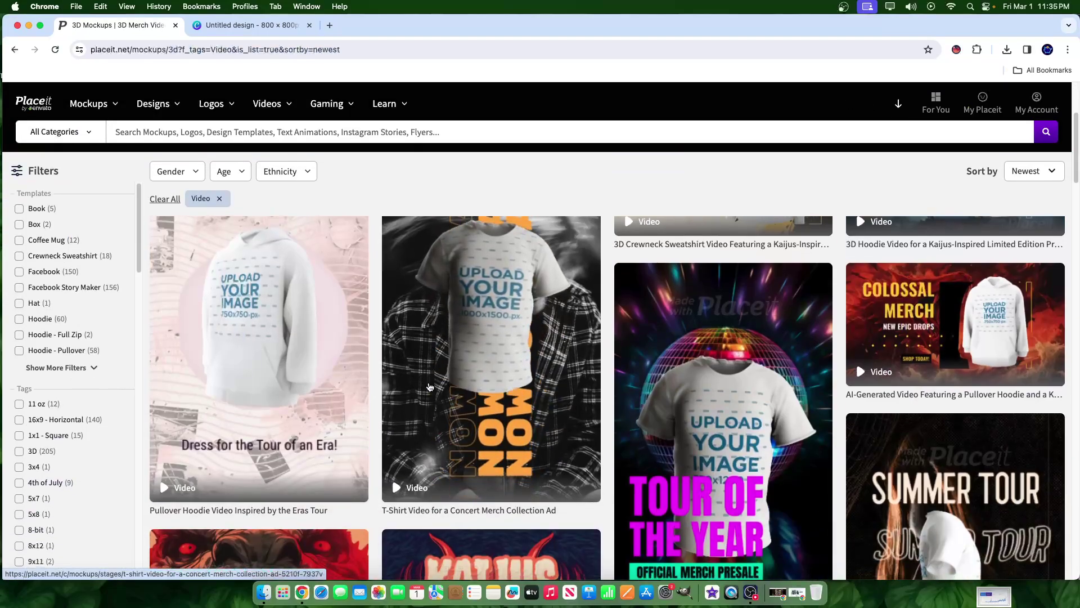
- Expand the full list of template filters and filter the 3D video mockups by YouTube
{"action": "scroll", "coordinate": [449, 406], "scroll_direction": "down", "scroll_amount": 1}
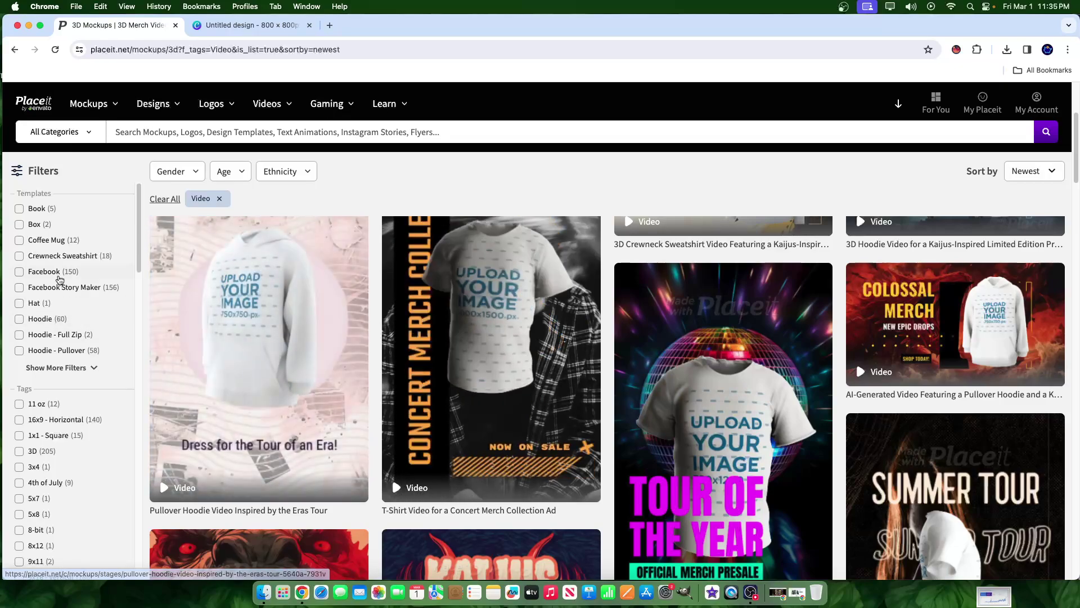
{"action": "scroll", "coordinate": [448, 406], "scroll_direction": "up", "scroll_amount": 2}
{"action": "left_click", "coordinate": [57, 367]}
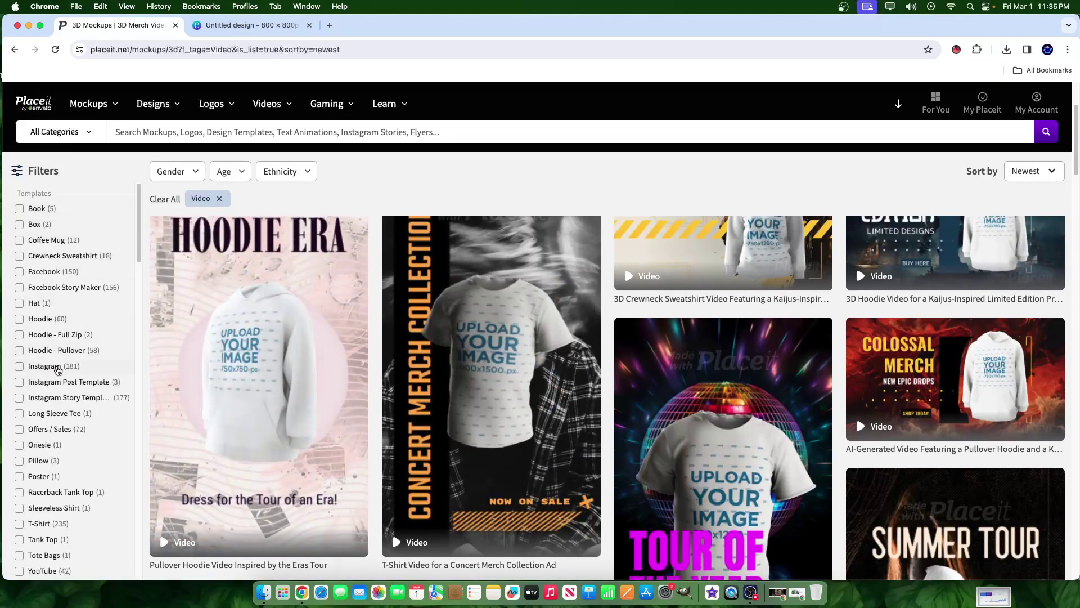
{"action": "scroll", "coordinate": [69, 398], "scroll_direction": "down", "scroll_amount": 5}
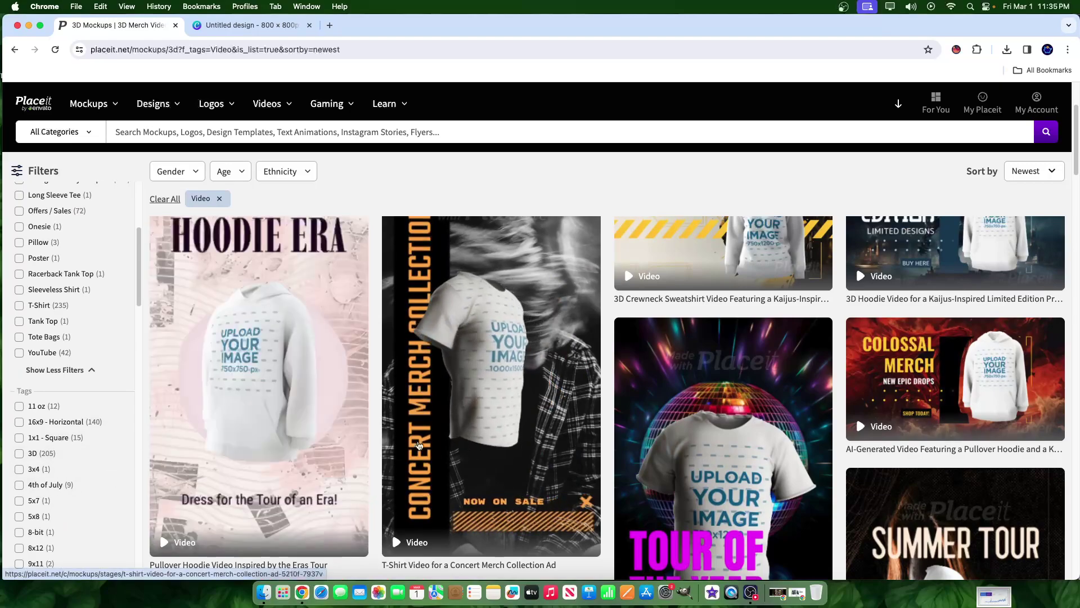
{"action": "scroll", "coordinate": [405, 435], "scroll_direction": "down", "scroll_amount": 3}
{"action": "scroll", "coordinate": [392, 261], "scroll_direction": "up", "scroll_amount": 3}
{"action": "scroll", "coordinate": [34, 281], "scroll_direction": "up", "scroll_amount": 6}
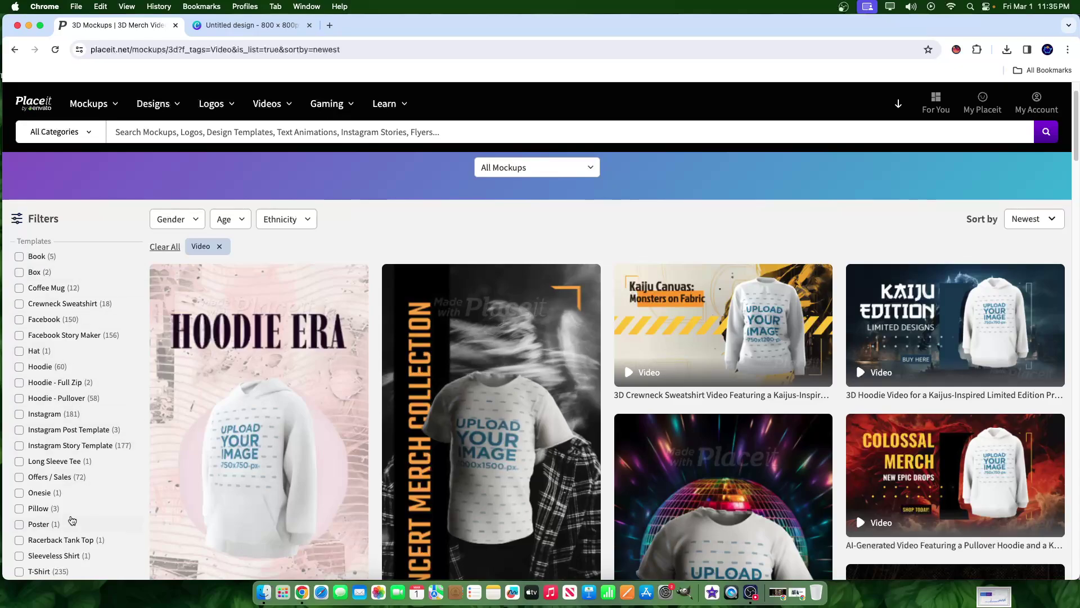
{"action": "scroll", "coordinate": [68, 511], "scroll_direction": "down", "scroll_amount": 5}
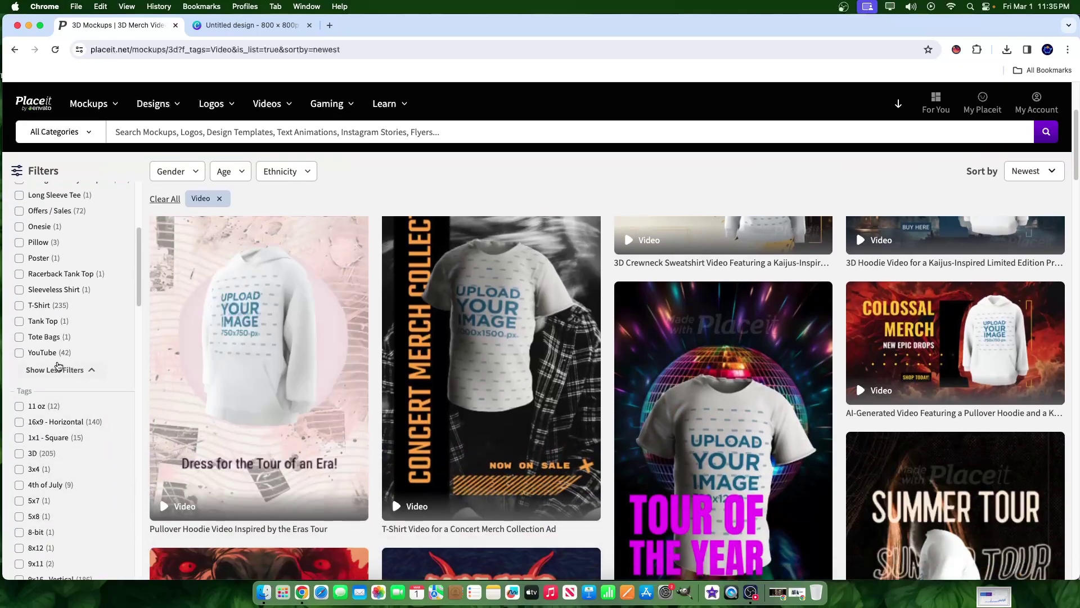
{"action": "left_click", "coordinate": [51, 353]}
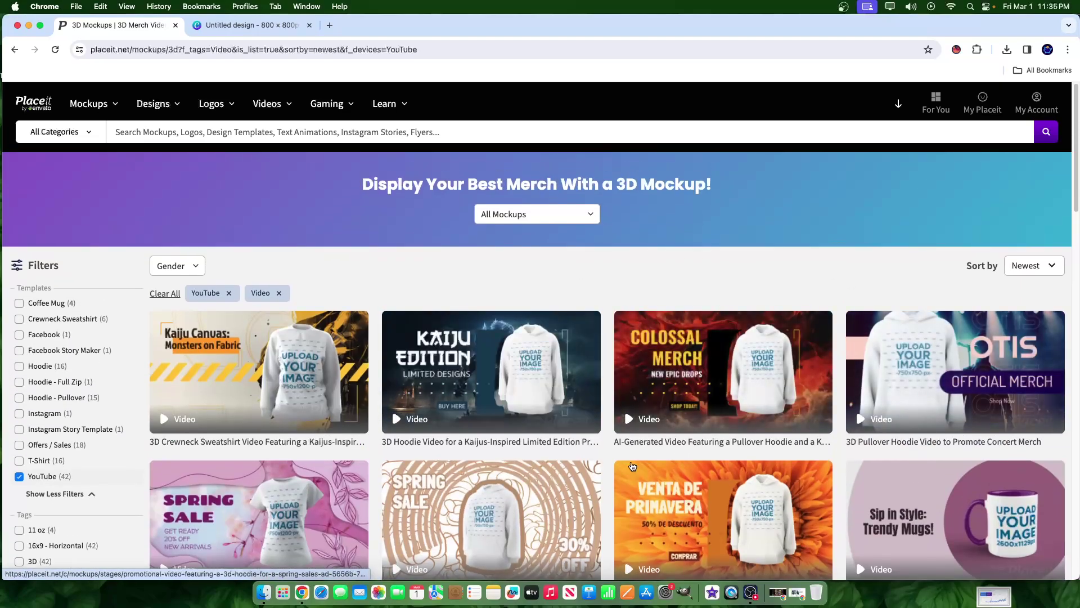
- Open the 11 Oz Mug Video Featuring Colorful Graphics and Text Animations template and reload its page
{"action": "scroll", "coordinate": [538, 393], "scroll_direction": "down", "scroll_amount": 1}
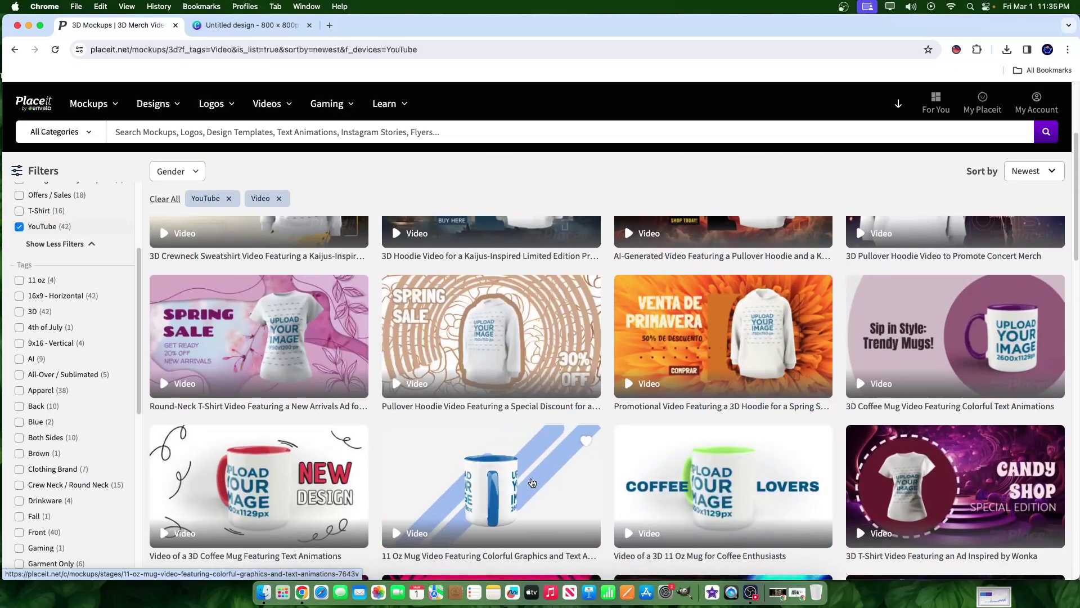
{"action": "scroll", "coordinate": [531, 485], "scroll_direction": "down", "scroll_amount": 2}
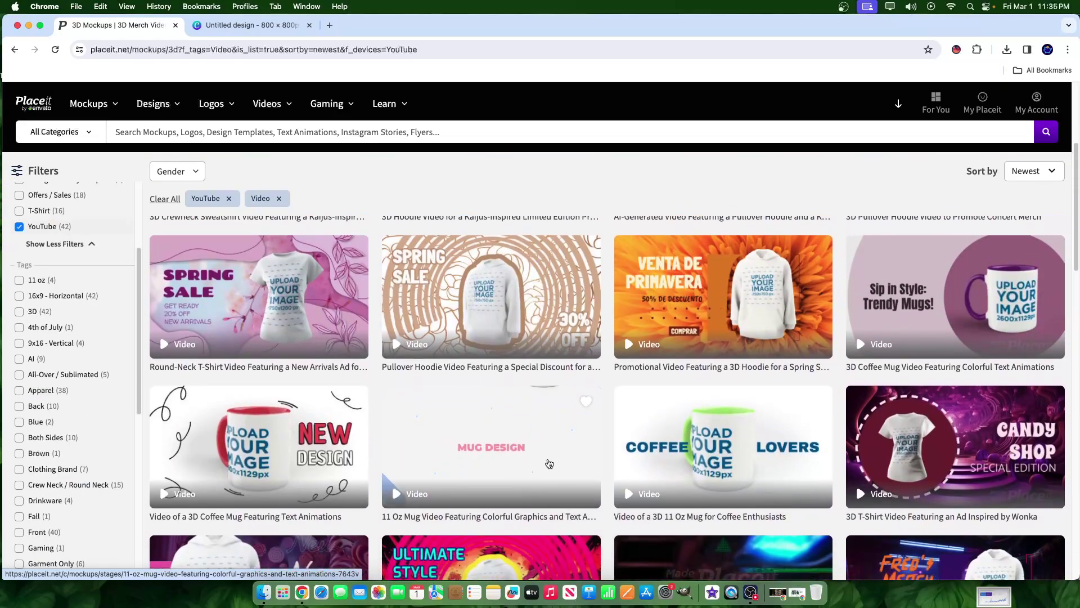
{"action": "scroll", "coordinate": [126, 442], "scroll_direction": "down", "scroll_amount": 1}
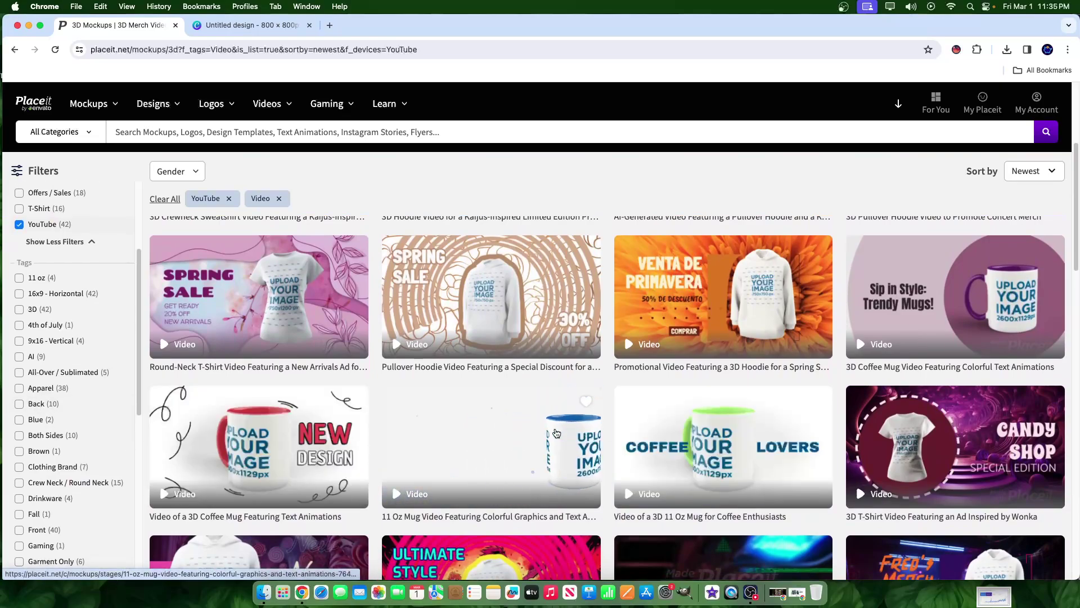
{"action": "left_click", "coordinate": [523, 436]}
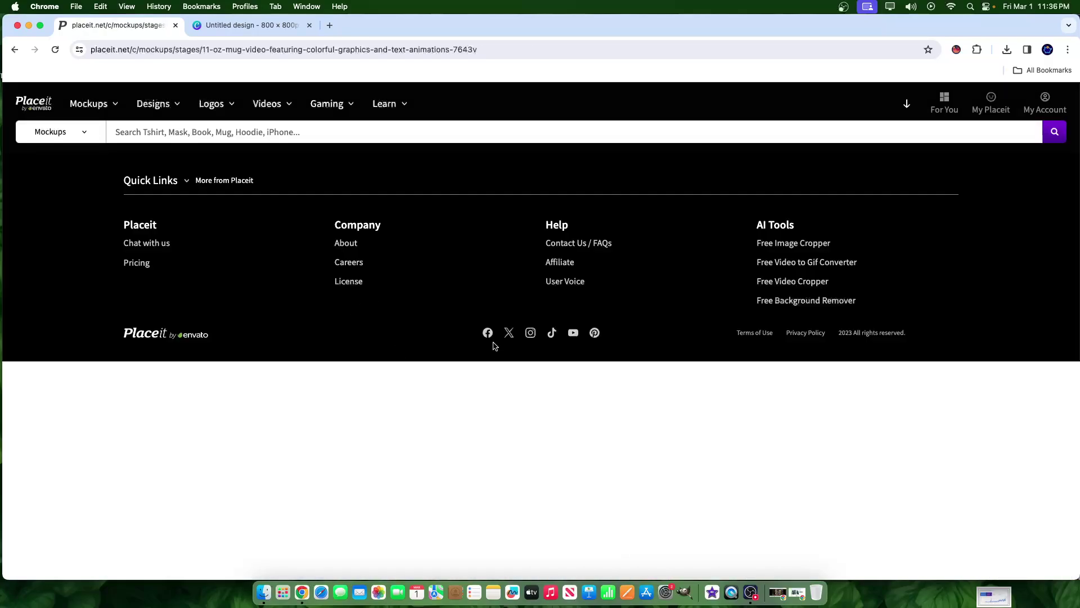
{"action": "right_click", "coordinate": [390, 374]}
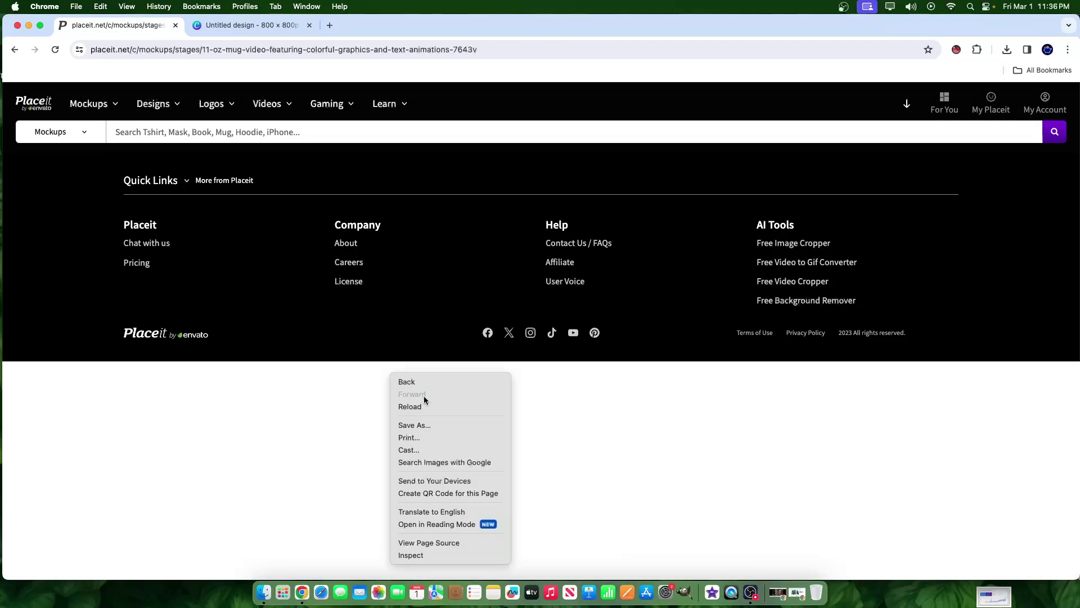
{"action": "left_click", "coordinate": [425, 401]}
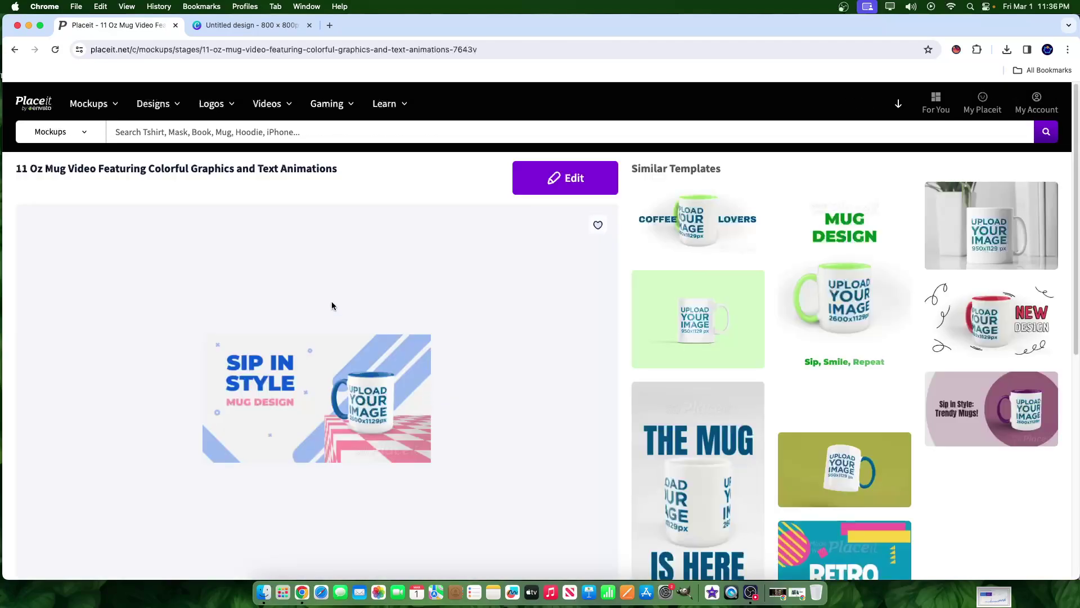
- Look over the 11 oz mug video template's page and open the template for editing
{"action": "scroll", "coordinate": [492, 408], "scroll_direction": "down", "scroll_amount": 2}
{"action": "scroll", "coordinate": [453, 386], "scroll_direction": "up", "scroll_amount": 2}
{"action": "left_click", "coordinate": [549, 190]}
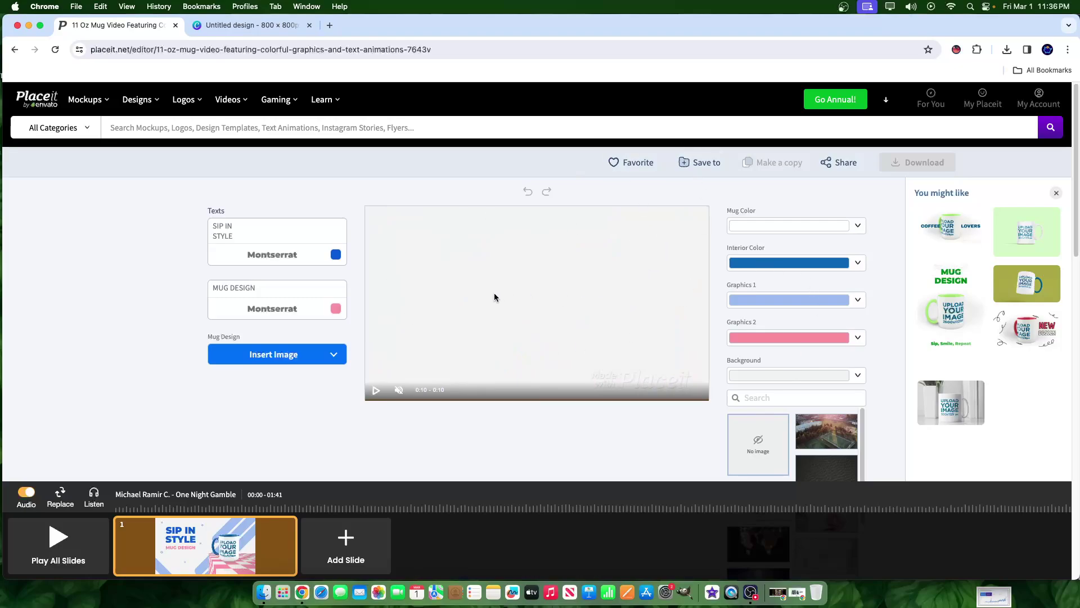
- Play the mug video preview in the editor to examine its animation
{"action": "left_click", "coordinate": [375, 391]}
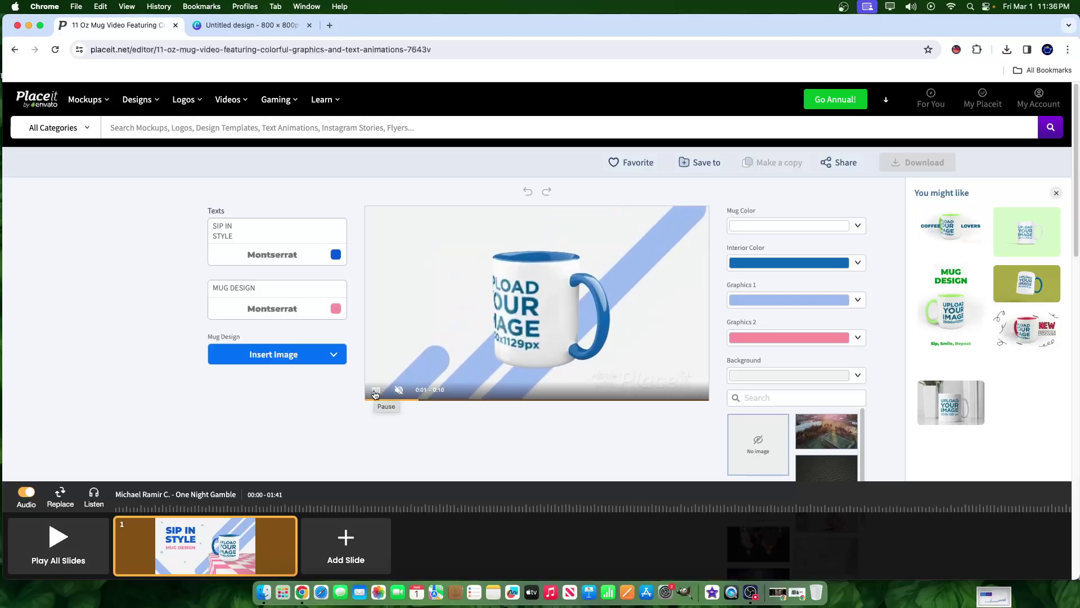
{"action": "left_click", "coordinate": [375, 394]}
{"action": "left_click", "coordinate": [374, 394]}
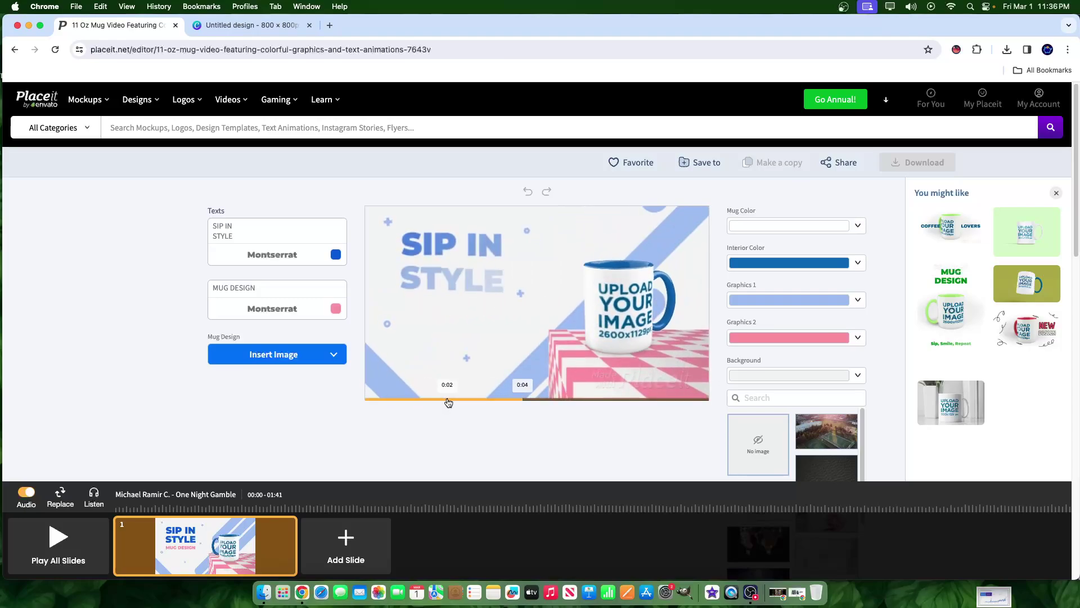
- Set both the mug color and the interior color to black, and dismiss the preview of the changes
{"action": "left_click", "coordinate": [828, 226]}
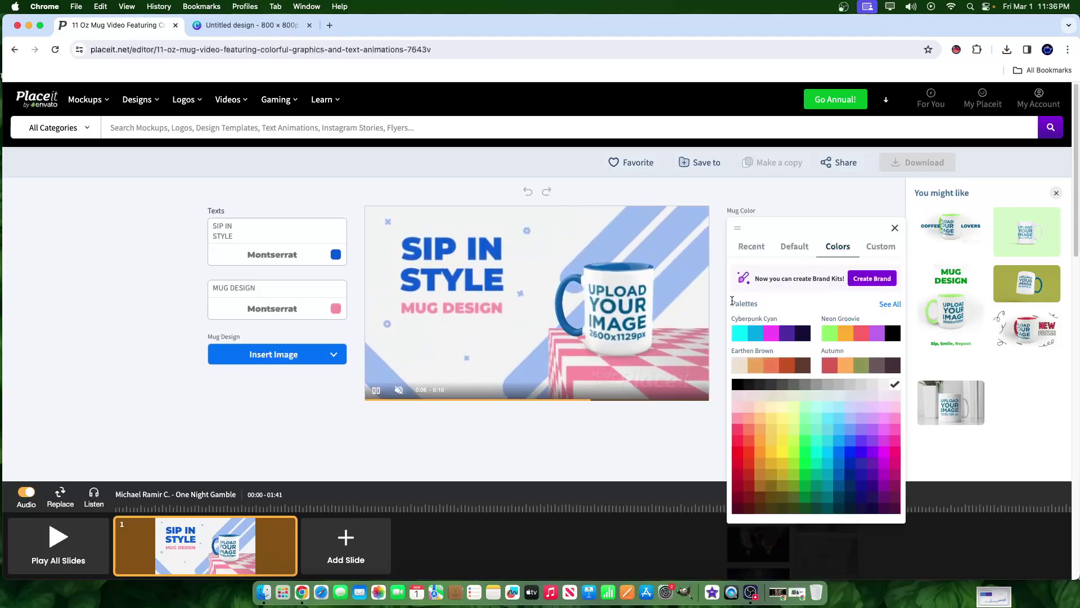
{"action": "left_click", "coordinate": [740, 387]}
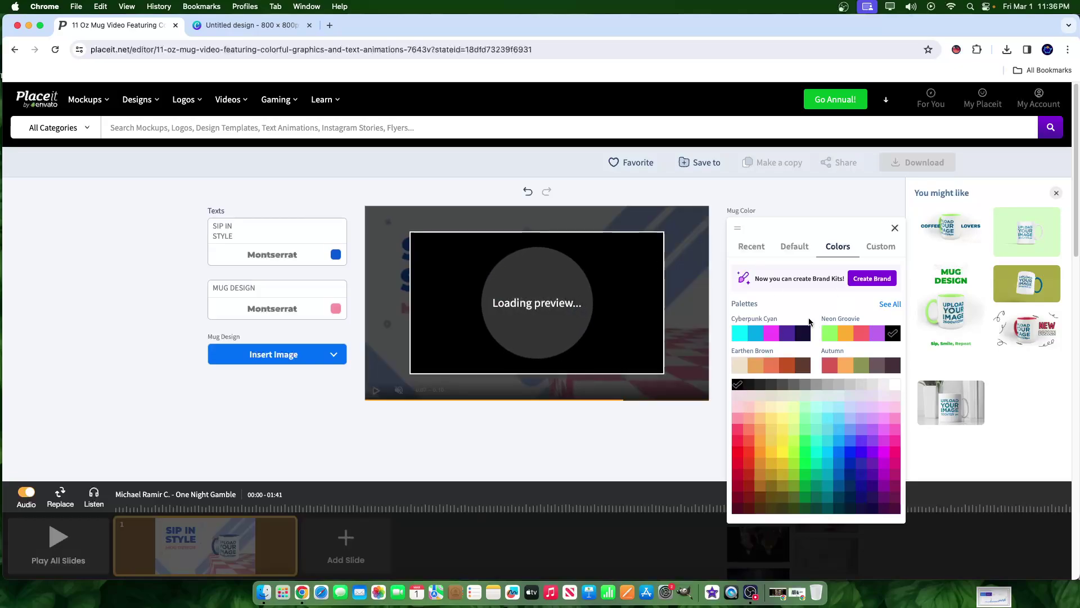
{"action": "left_click", "coordinate": [895, 228]}
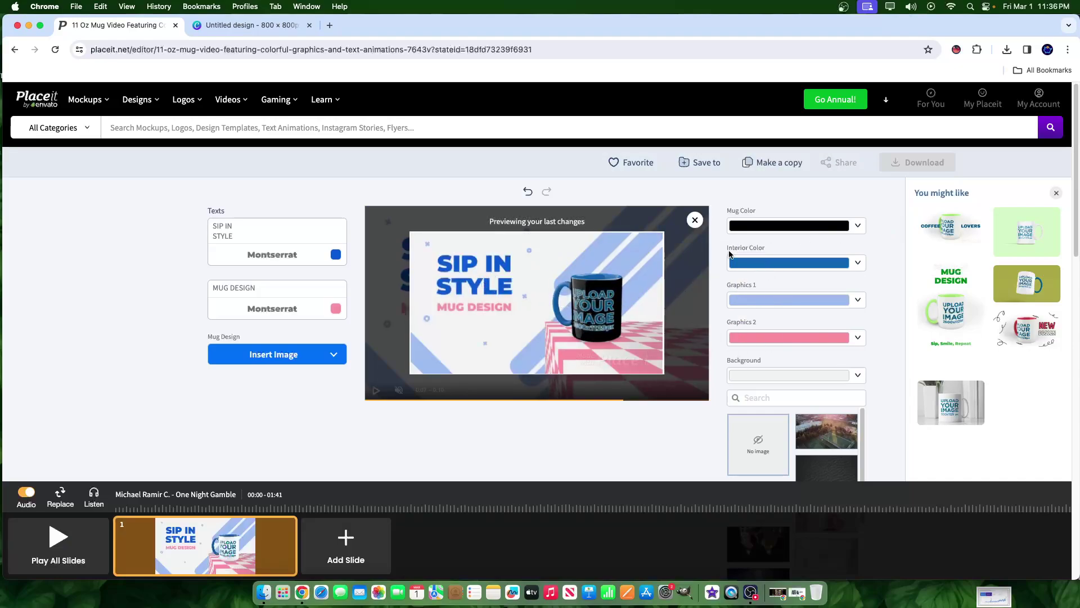
{"action": "left_click", "coordinate": [859, 264]}
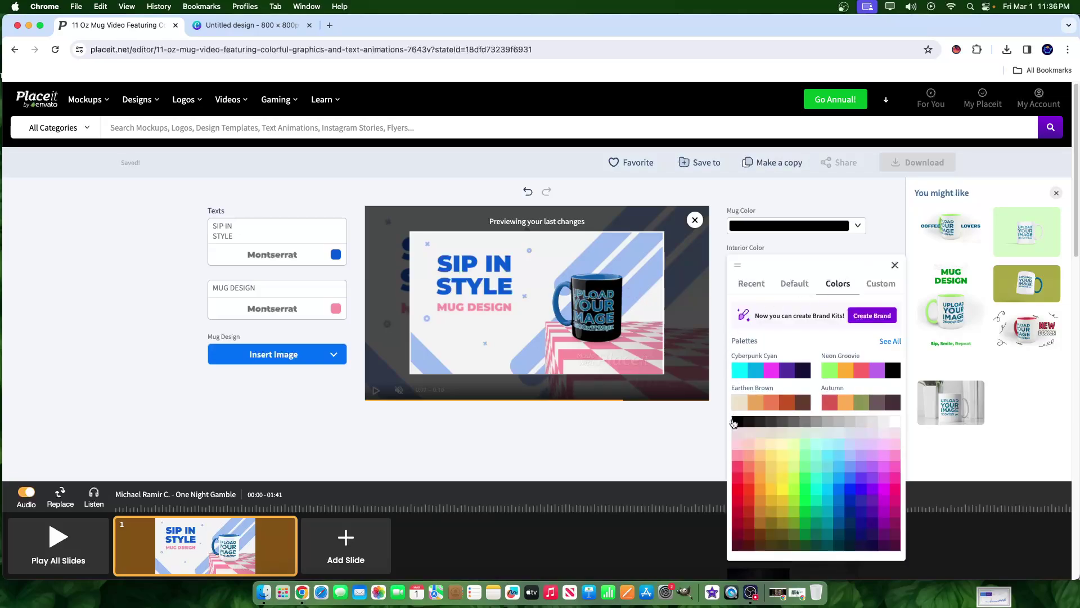
{"action": "left_click", "coordinate": [734, 422]}
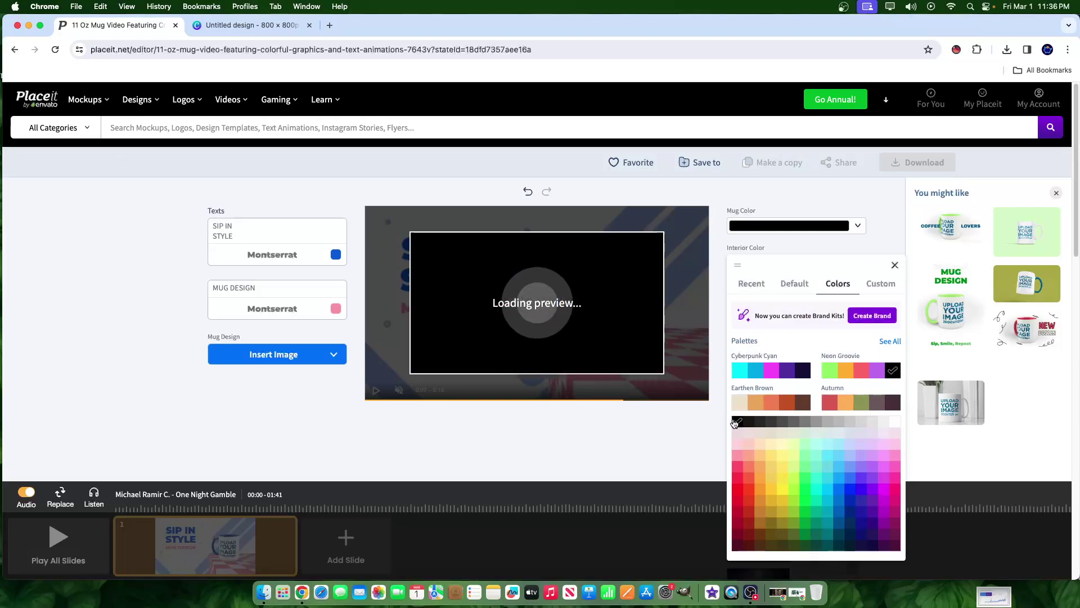
{"action": "left_click", "coordinate": [661, 433]}
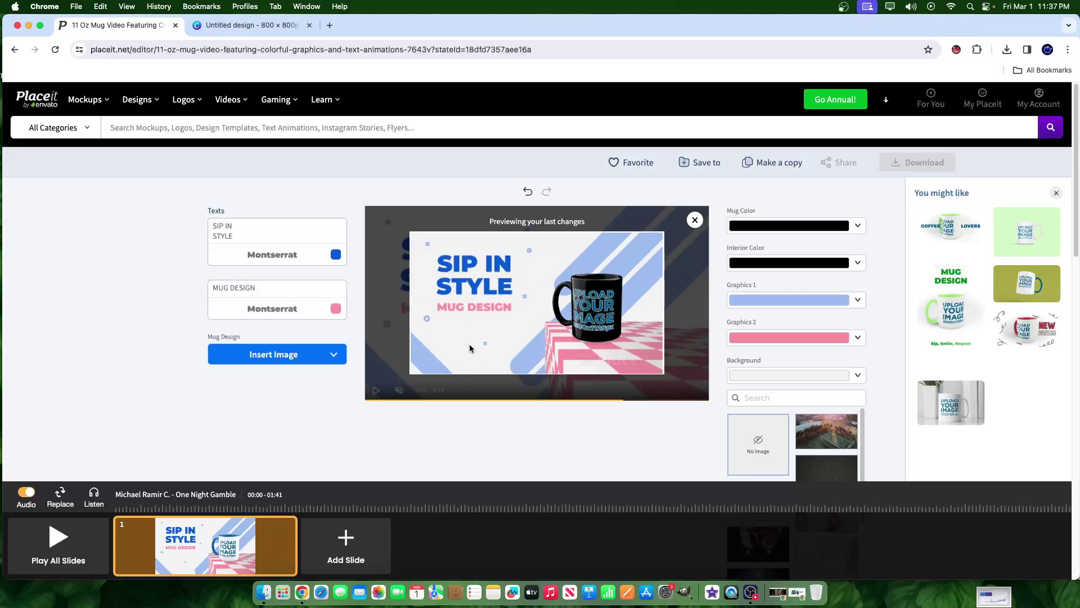
{"action": "left_click", "coordinate": [695, 220]}
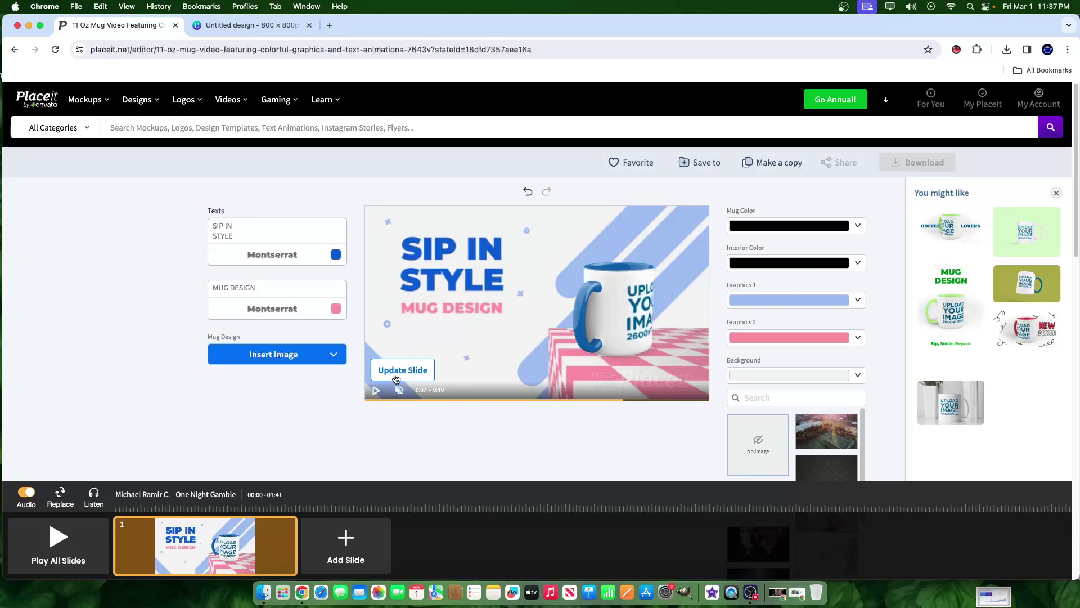
- Upload 3.png from the Untitled design folder as the mug design
{"action": "left_click", "coordinate": [279, 359]}
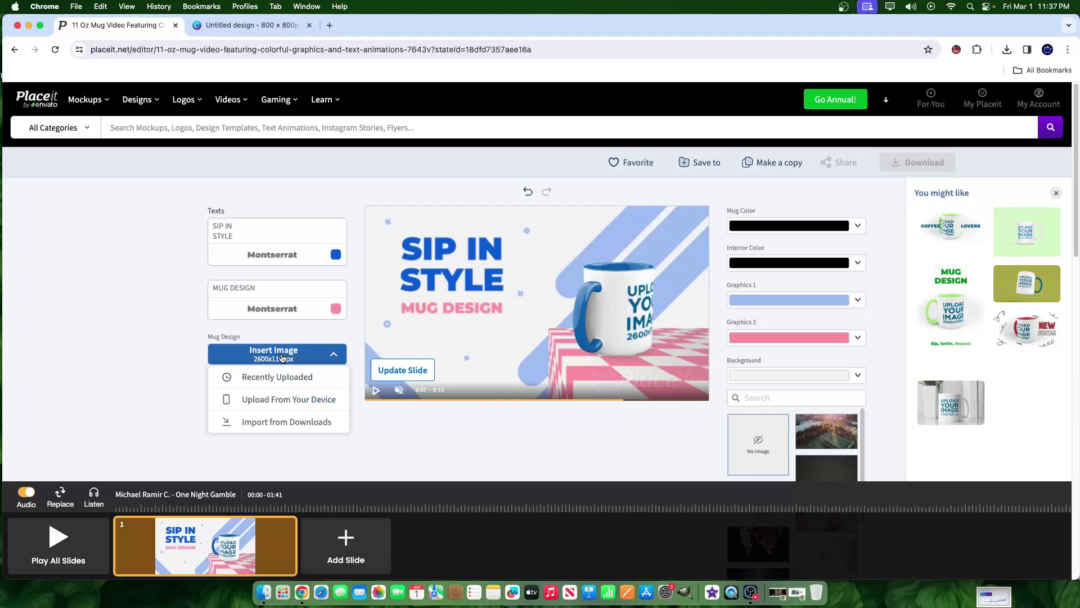
{"action": "left_click", "coordinate": [253, 398]}
{"action": "double_click", "coordinate": [441, 236]}
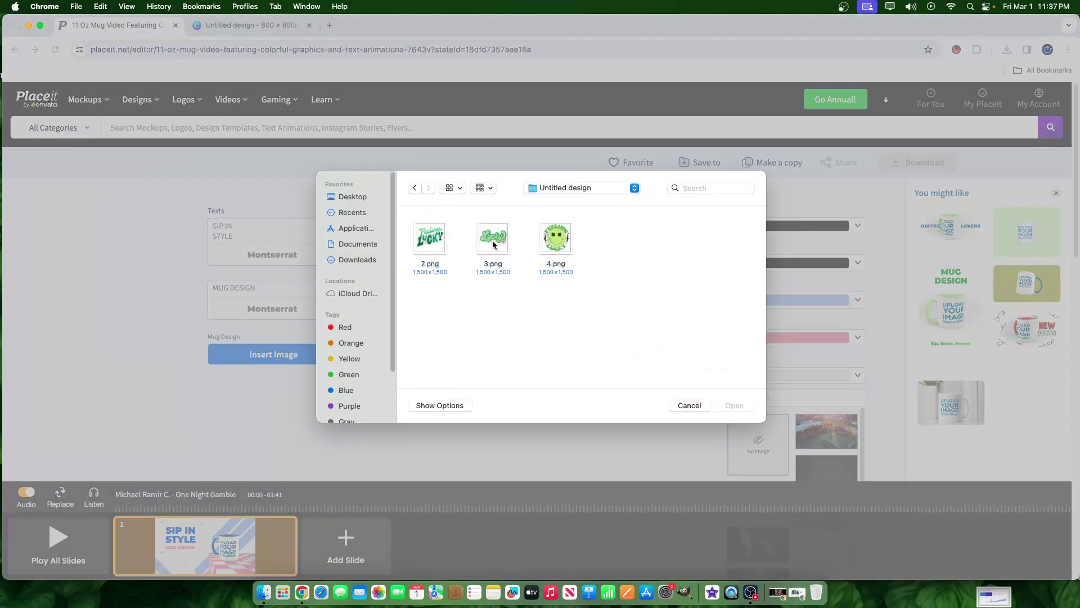
{"action": "double_click", "coordinate": [493, 239]}
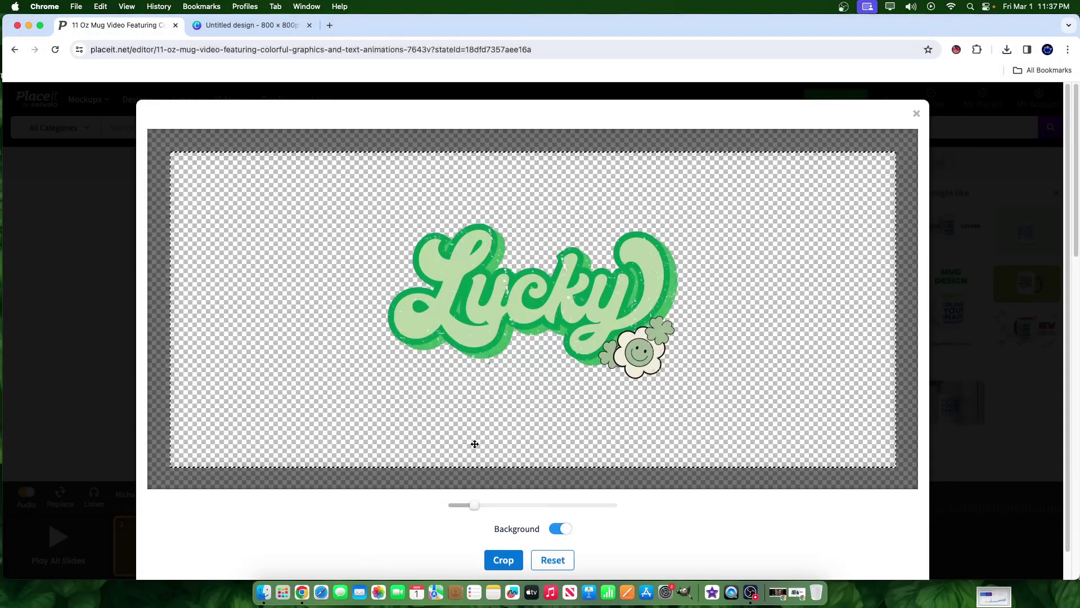
- Enlarge the Lucky artwork until it nearly fills the height of the mug's print area and apply the crop
{"action": "left_click_drag", "start_coordinate": [475, 504], "coordinate": [496, 505]}
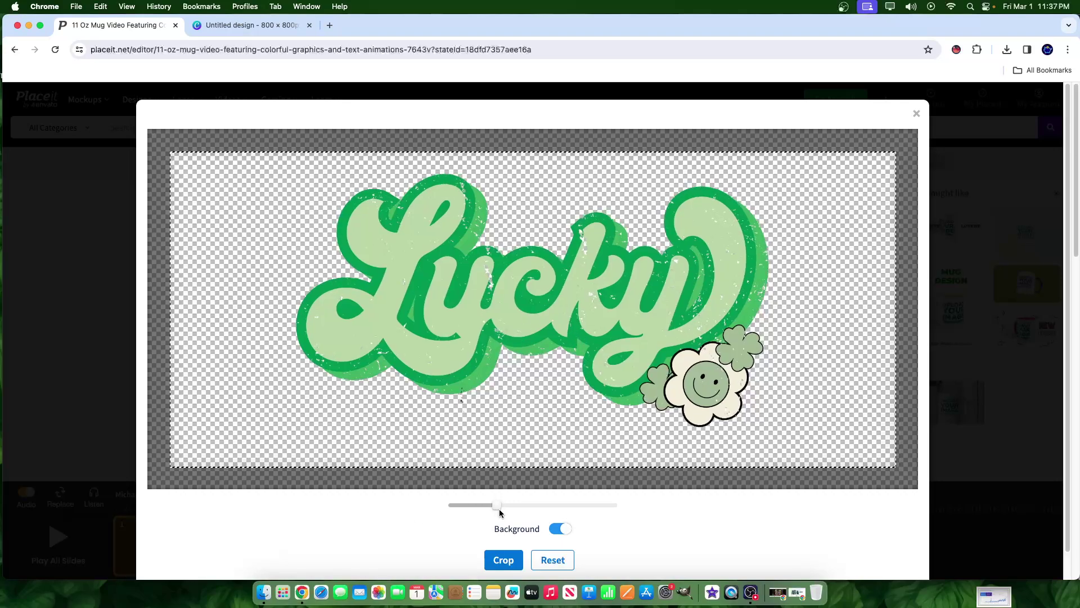
{"action": "left_click_drag", "start_coordinate": [495, 504], "coordinate": [509, 505]}
{"action": "left_click_drag", "start_coordinate": [554, 407], "coordinate": [550, 412]}
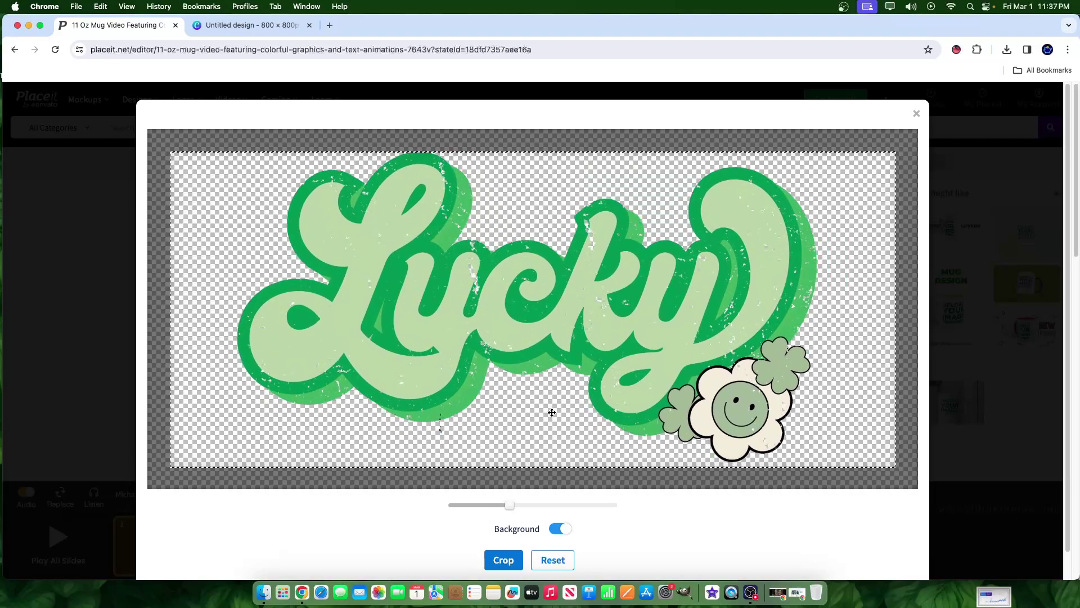
{"action": "left_click_drag", "start_coordinate": [509, 505], "coordinate": [500, 505]}
{"action": "scroll", "coordinate": [543, 450], "scroll_direction": "down", "scroll_amount": 1}
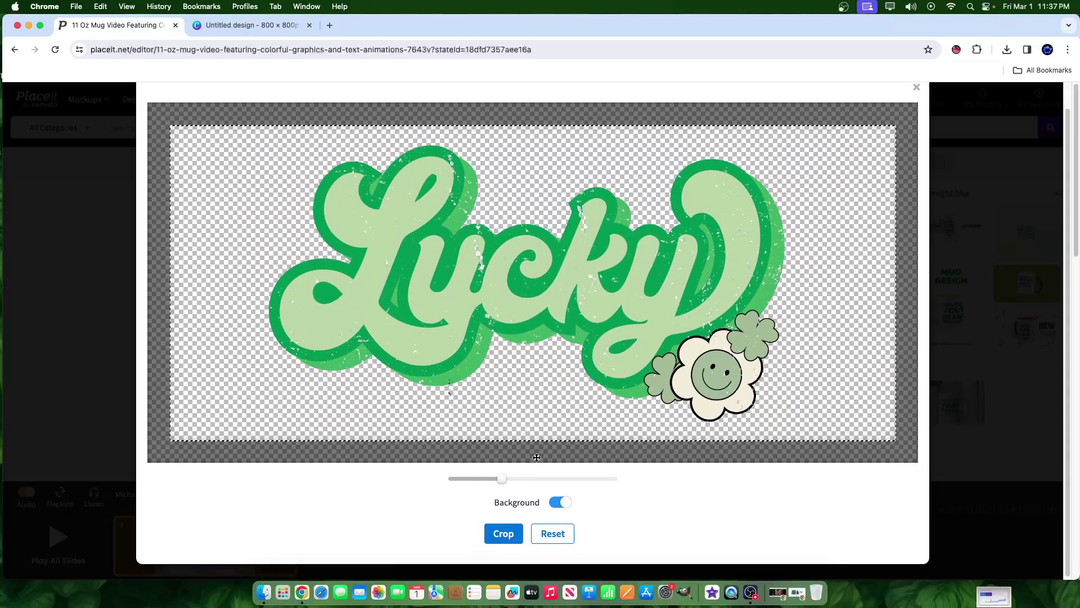
{"action": "left_click", "coordinate": [506, 533]}
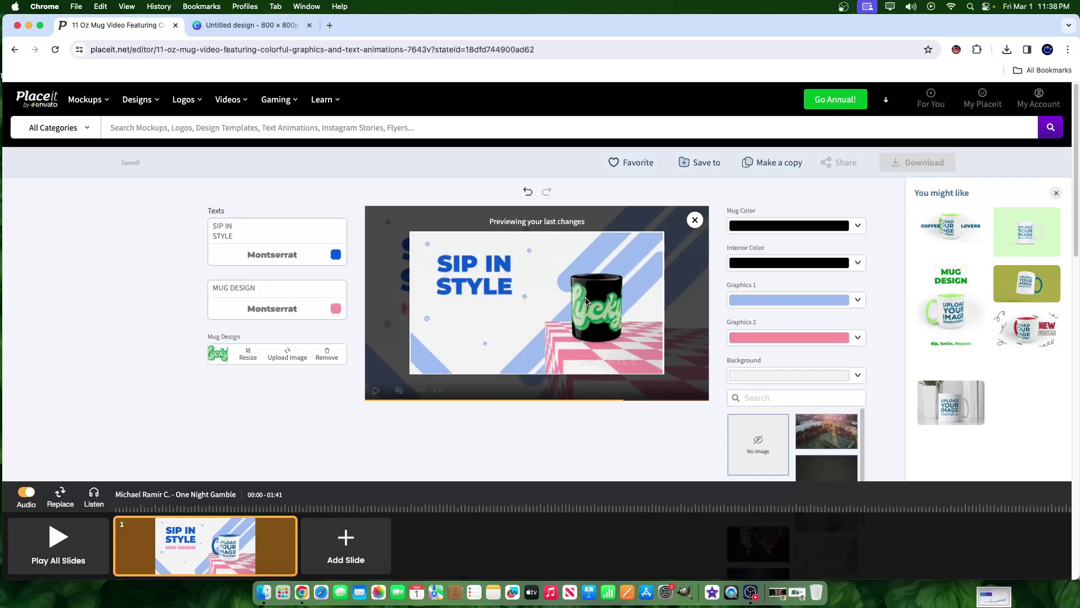
{"action": "left_click", "coordinate": [225, 25]}
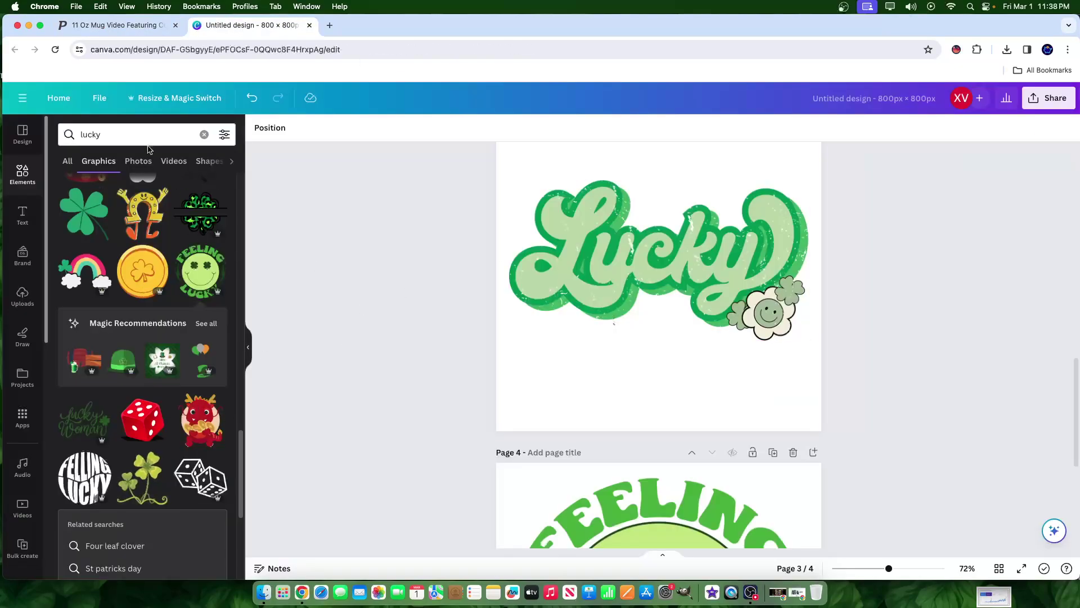
{"action": "left_click", "coordinate": [113, 25]}
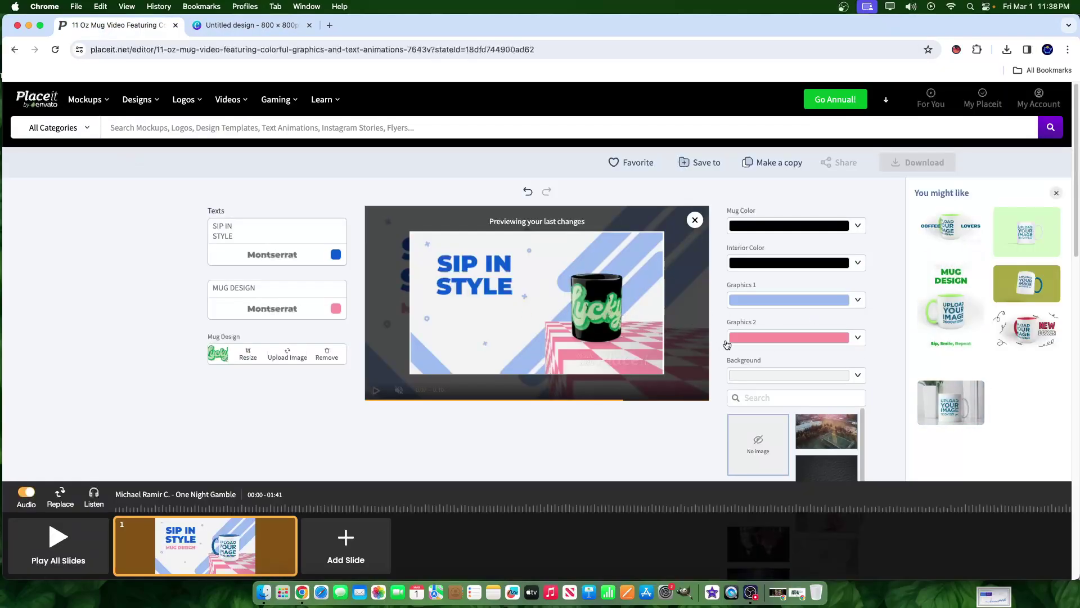
- Set the Graphics 2 color to a bright green from the color grid
{"action": "left_click", "coordinate": [857, 341]}
{"action": "left_click", "coordinate": [807, 512]}
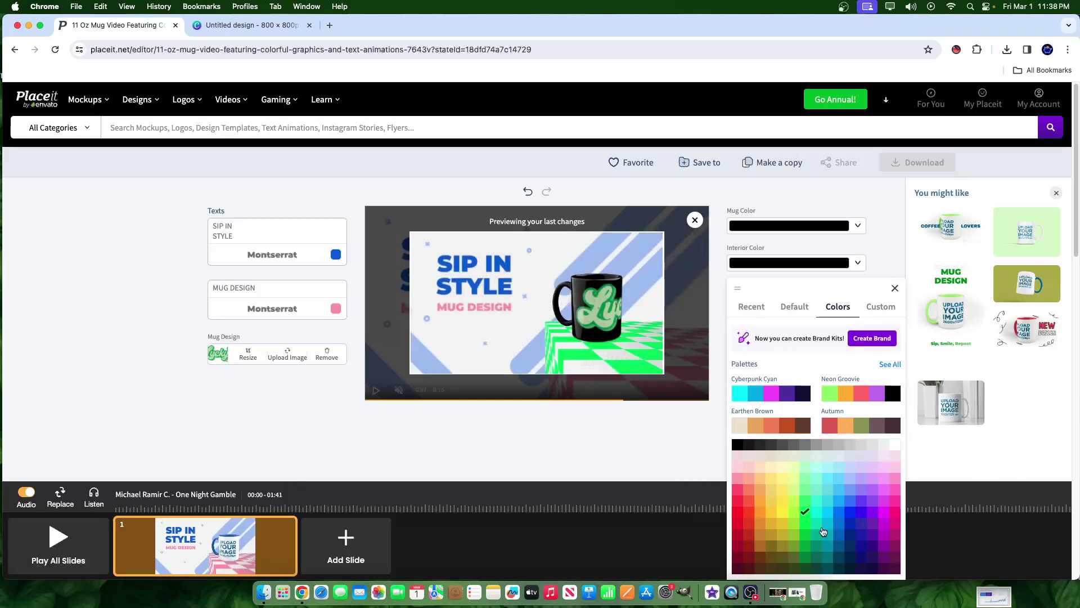
{"action": "left_click", "coordinate": [804, 522]}
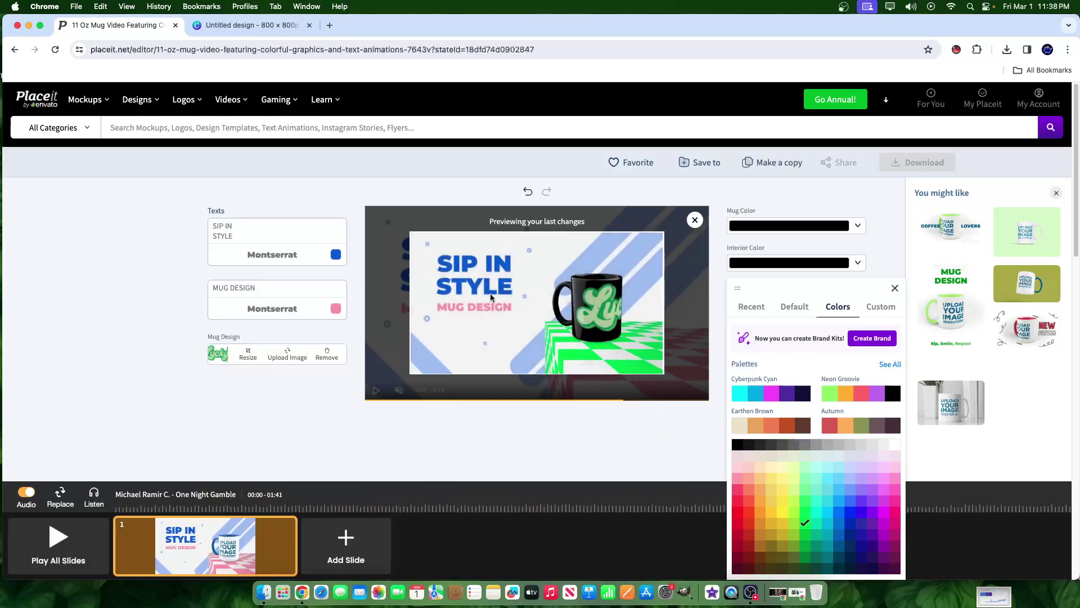
{"action": "left_click", "coordinate": [637, 434]}
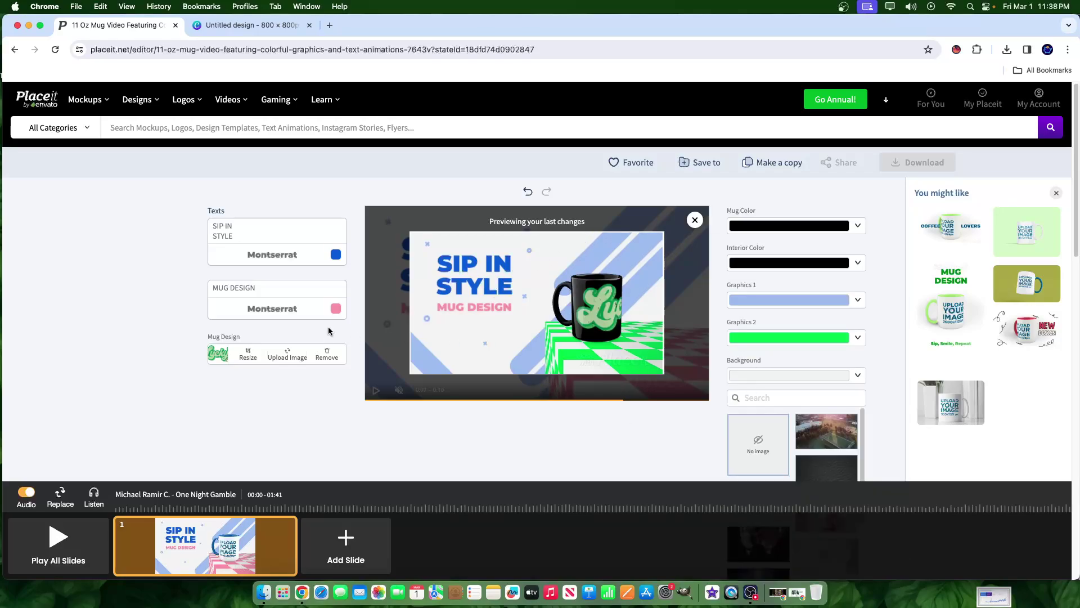
- Set the MUG DESIGN text color to the same bright green as the Graphics 2 color
{"action": "left_click", "coordinate": [335, 308]}
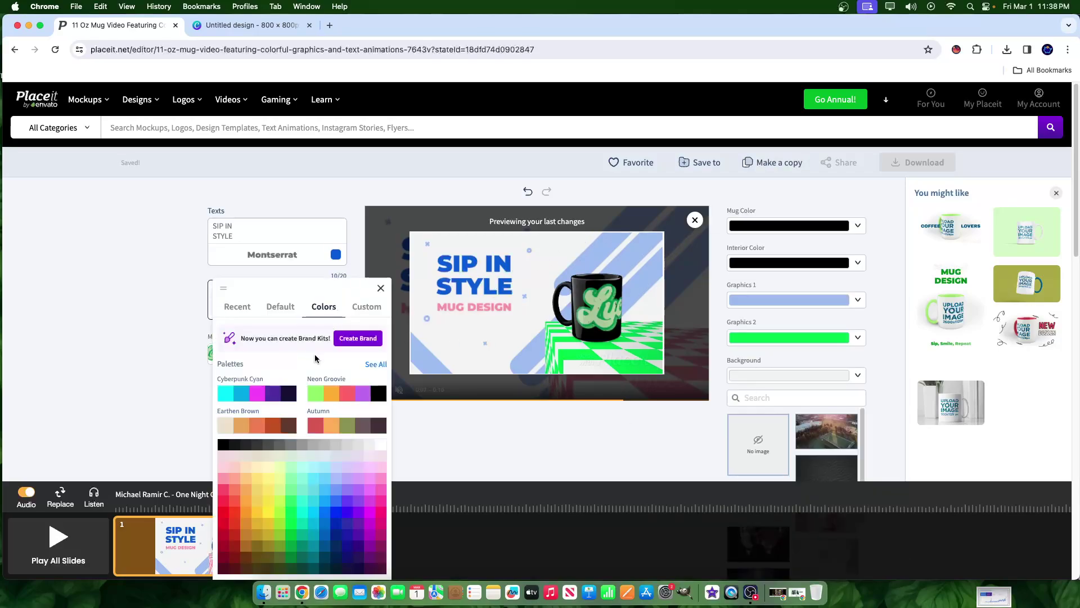
{"action": "left_click", "coordinate": [315, 393]}
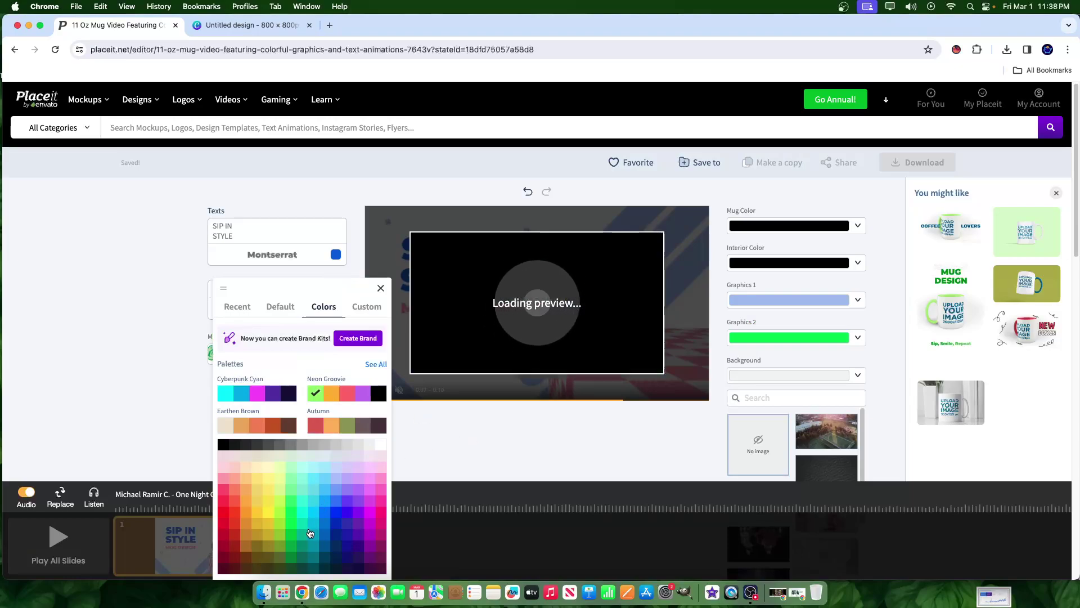
{"action": "left_click", "coordinate": [290, 523]}
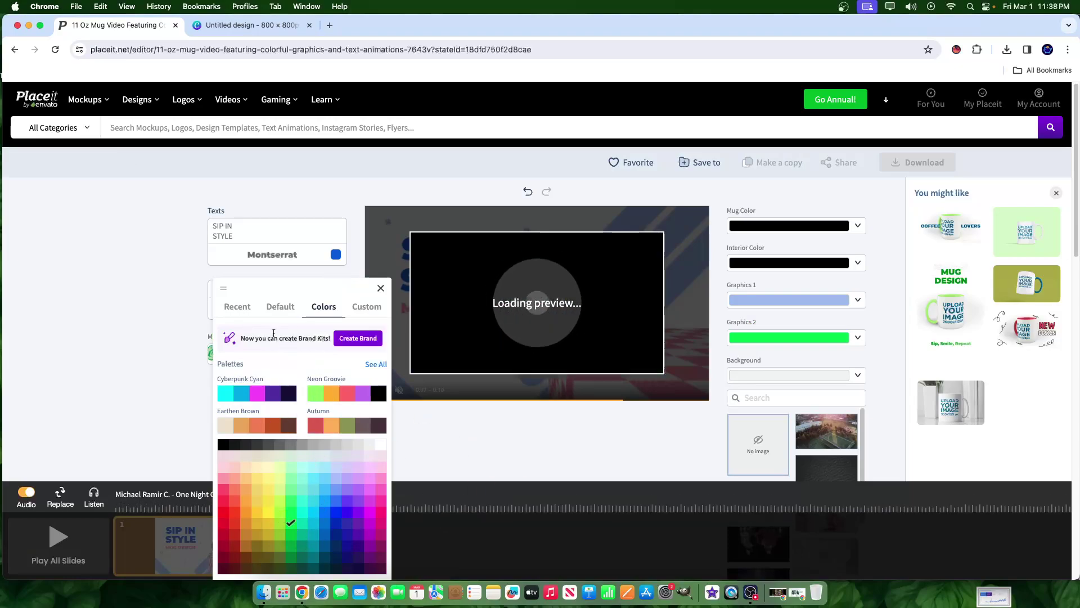
{"action": "left_click", "coordinate": [471, 438]}
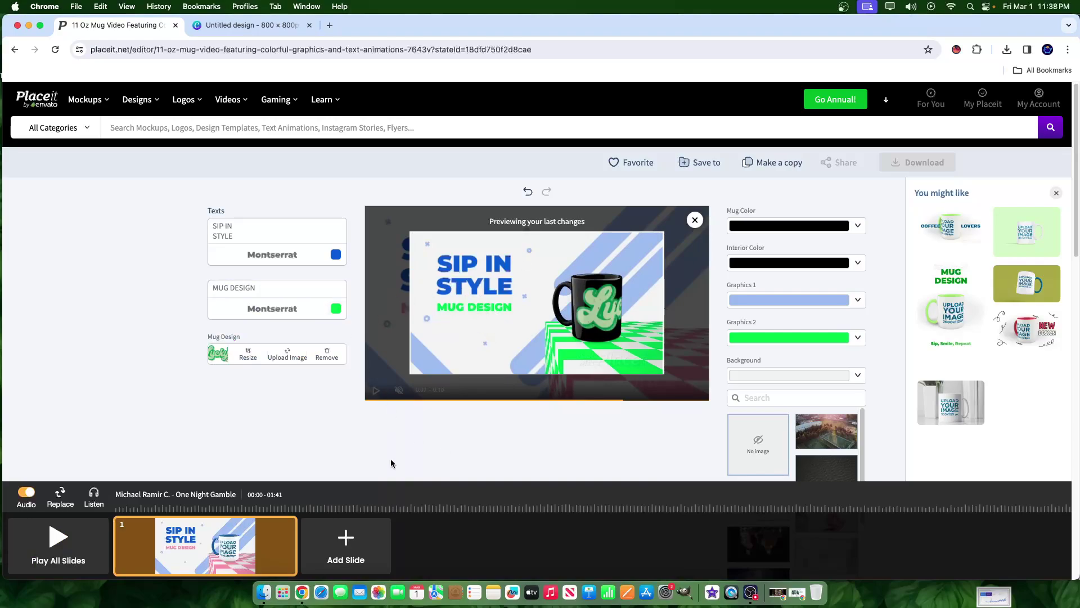
- Render all slides of the mug video and play the result to examine its animation
{"action": "left_click", "coordinate": [80, 547]}
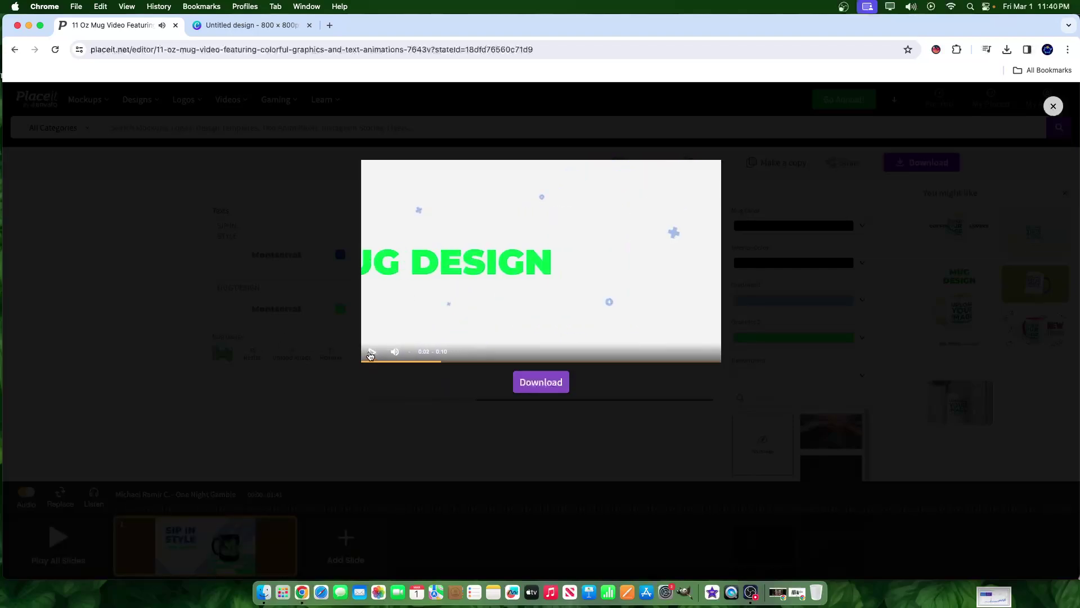
{"action": "left_click", "coordinate": [371, 354]}
{"action": "left_click", "coordinate": [363, 361]}
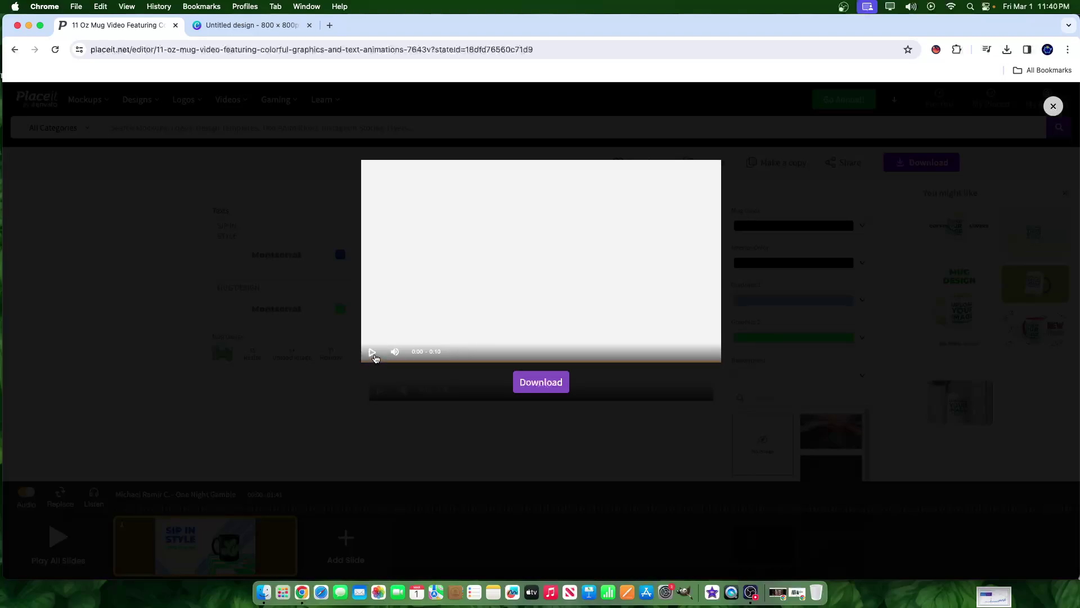
{"action": "left_click", "coordinate": [373, 354]}
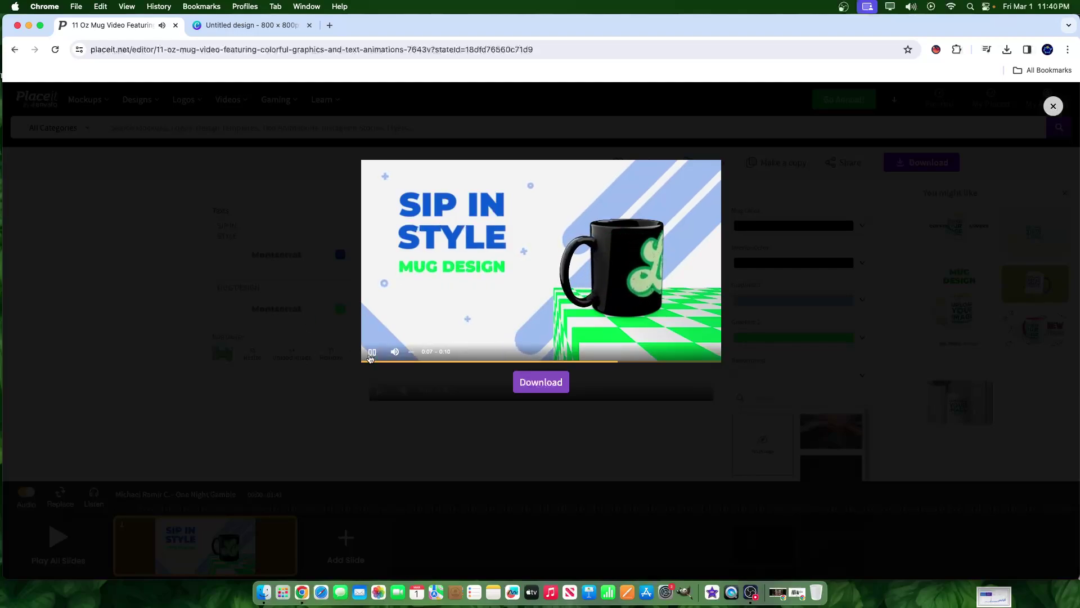
{"action": "left_click", "coordinate": [374, 353]}
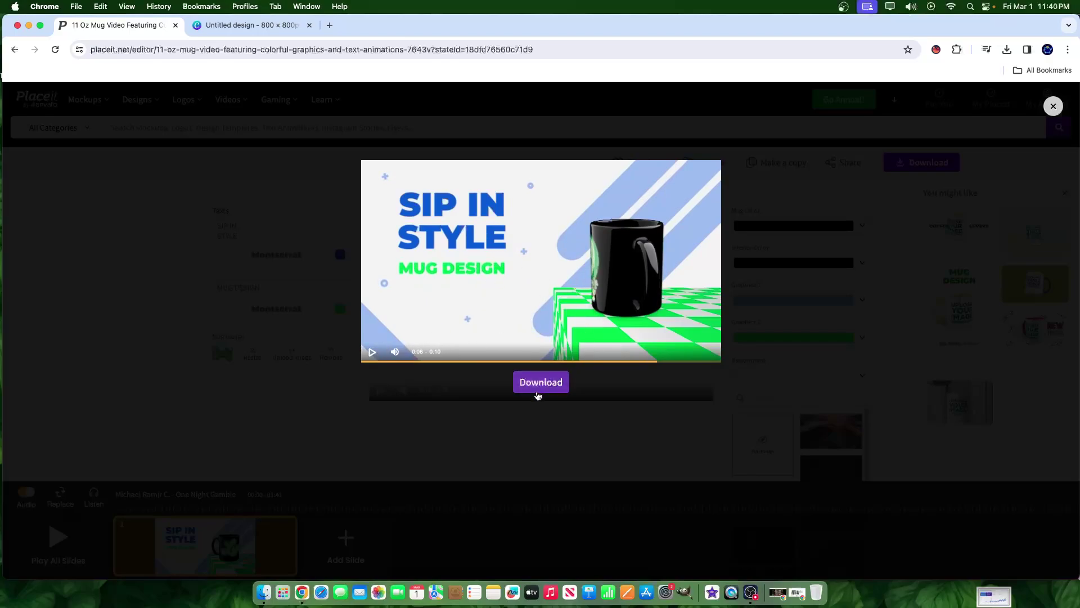
- Download the finished mug video as an MP4 file and close the list of downloads
{"action": "left_click", "coordinate": [538, 382]}
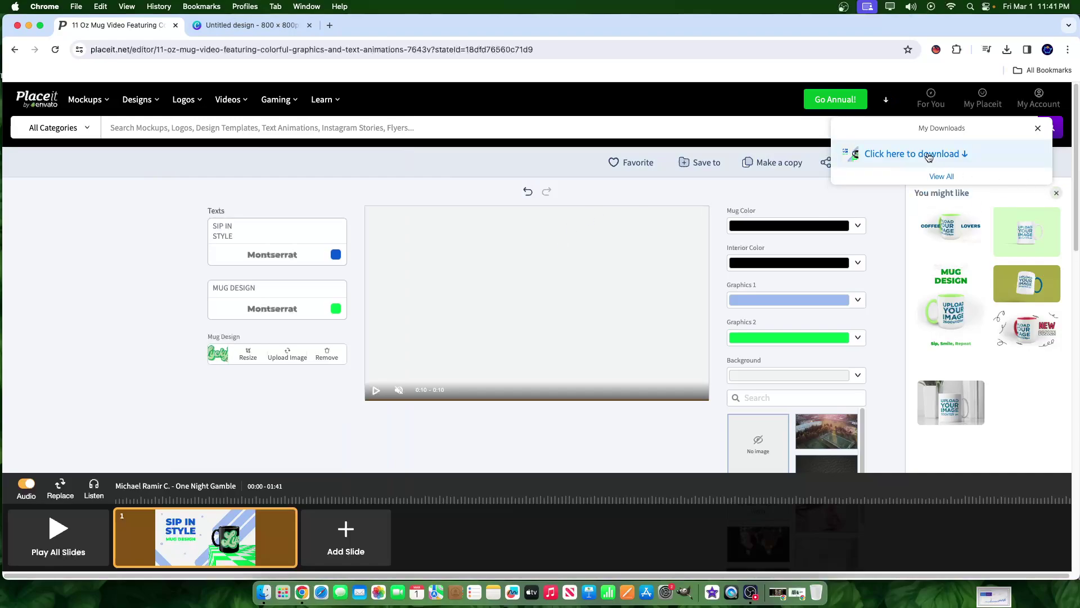
{"action": "left_click", "coordinate": [926, 153]}
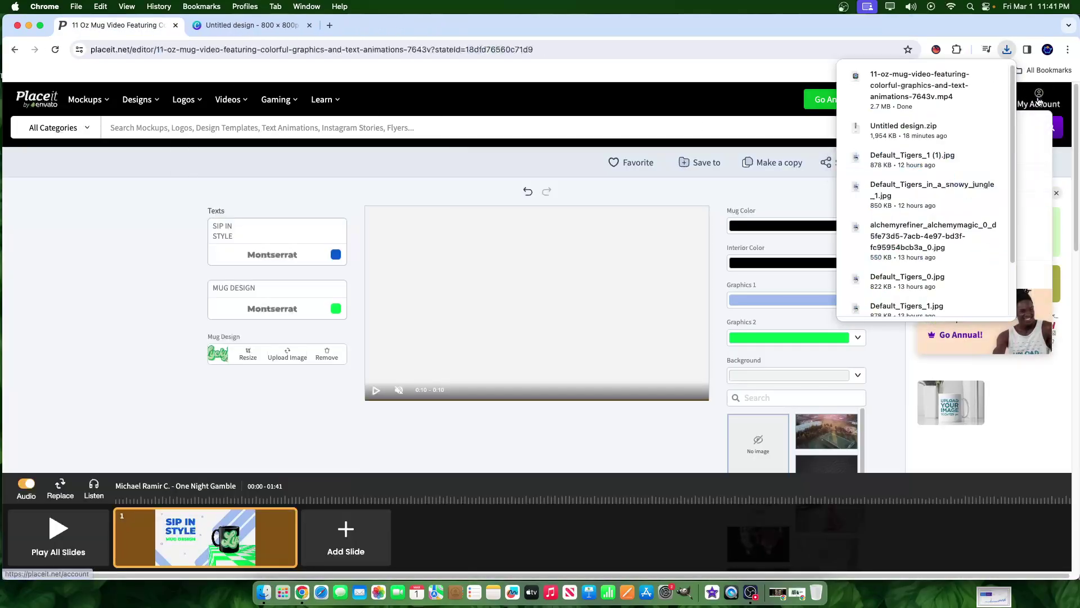
{"action": "left_click", "coordinate": [1039, 94]}
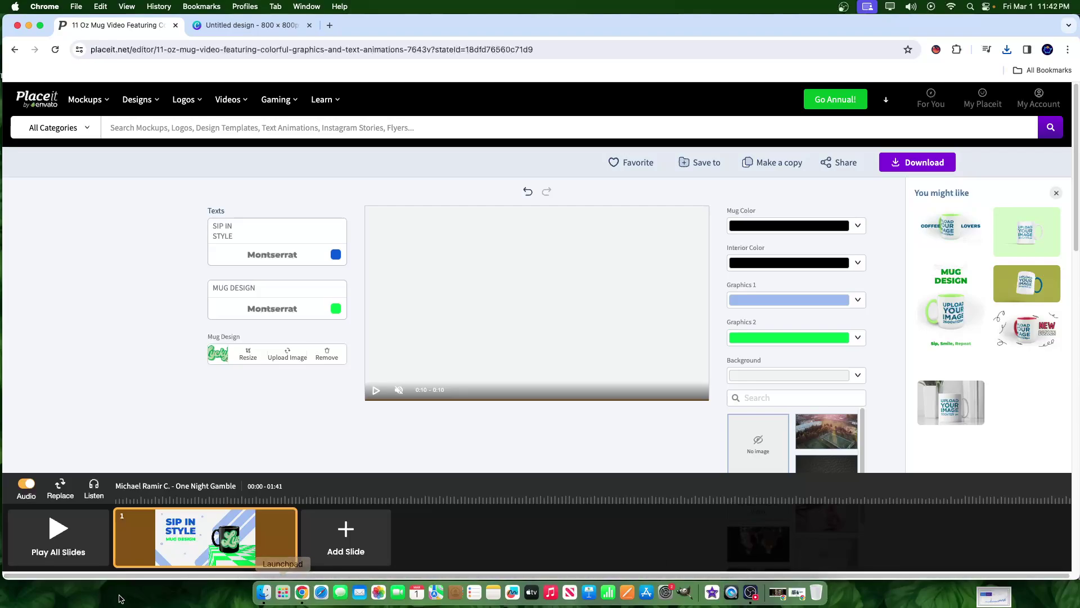
- Switch to Finder and open 11-oz-mug-video-featuring-colorful-graphics-and-text-animations-7643v.mp4 from the Downloads folder
{"action": "left_click", "coordinate": [264, 593]}
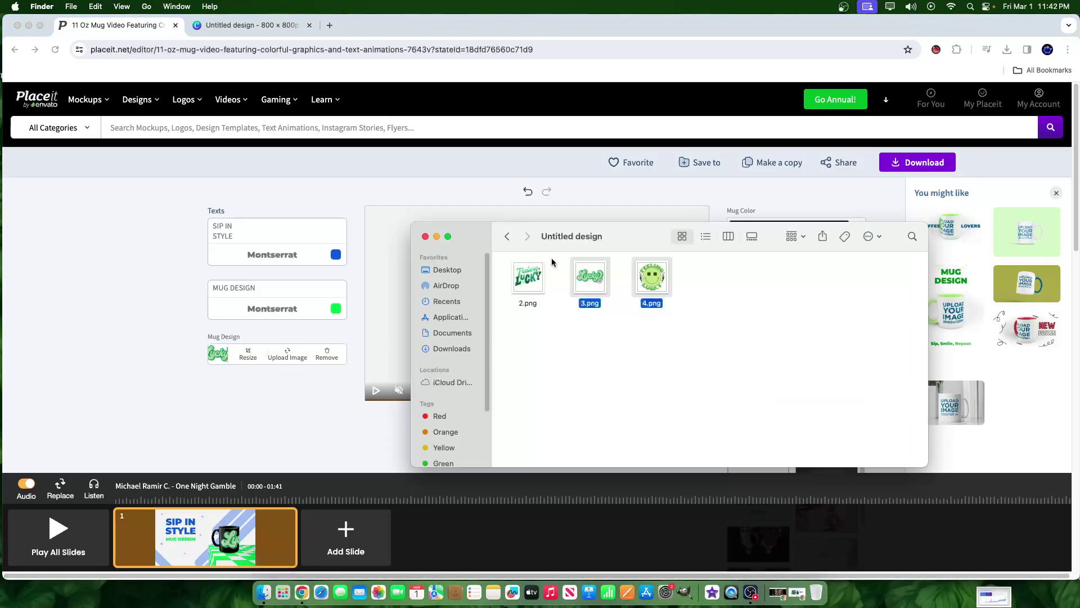
{"action": "left_click", "coordinate": [470, 270]}
{"action": "double_click", "coordinate": [532, 284]}
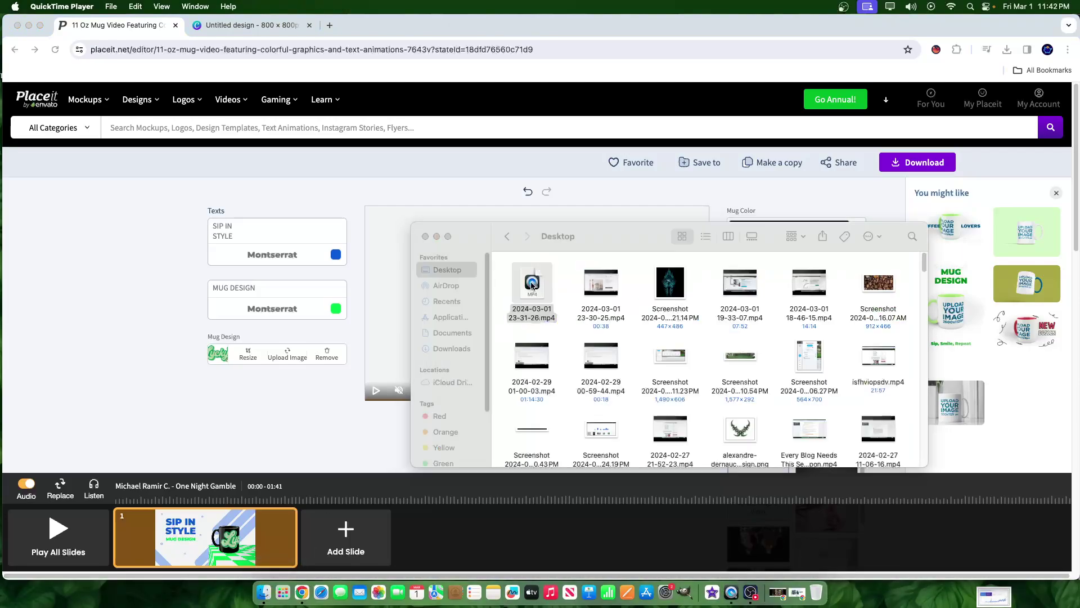
{"action": "left_click", "coordinate": [538, 243]}
{"action": "left_click", "coordinate": [452, 348]}
{"action": "left_click", "coordinate": [545, 277]}
{"action": "double_click", "coordinate": [545, 276]}
- Scrub through the downloaded mug video to its end, close it and return to Placeit in Chrome
{"action": "left_click_drag", "start_coordinate": [440, 483], "coordinate": [546, 484]}
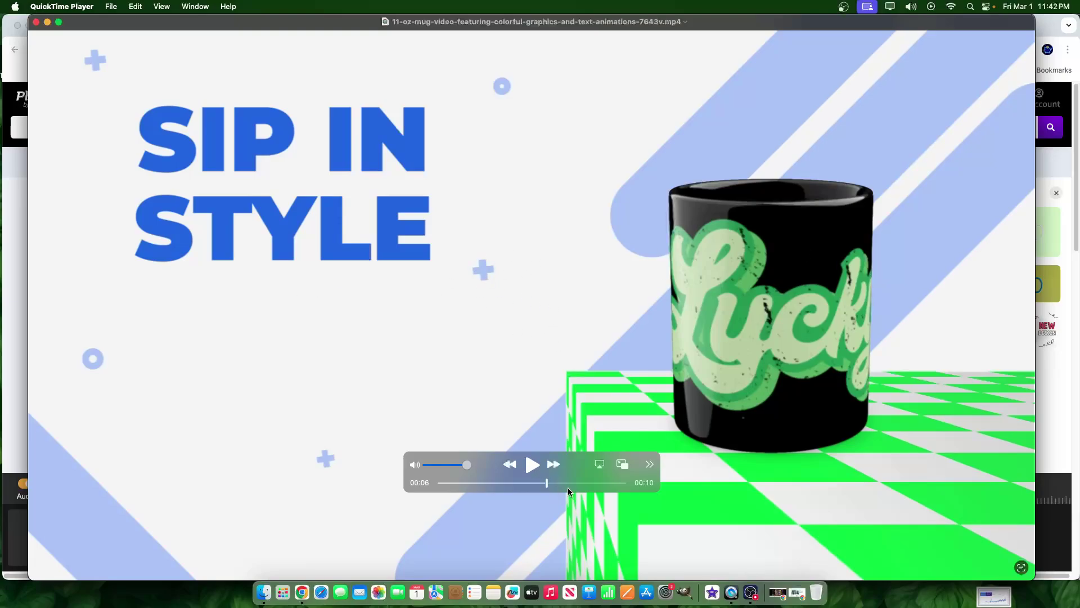
{"action": "left_click_drag", "start_coordinate": [567, 484], "coordinate": [626, 484]}
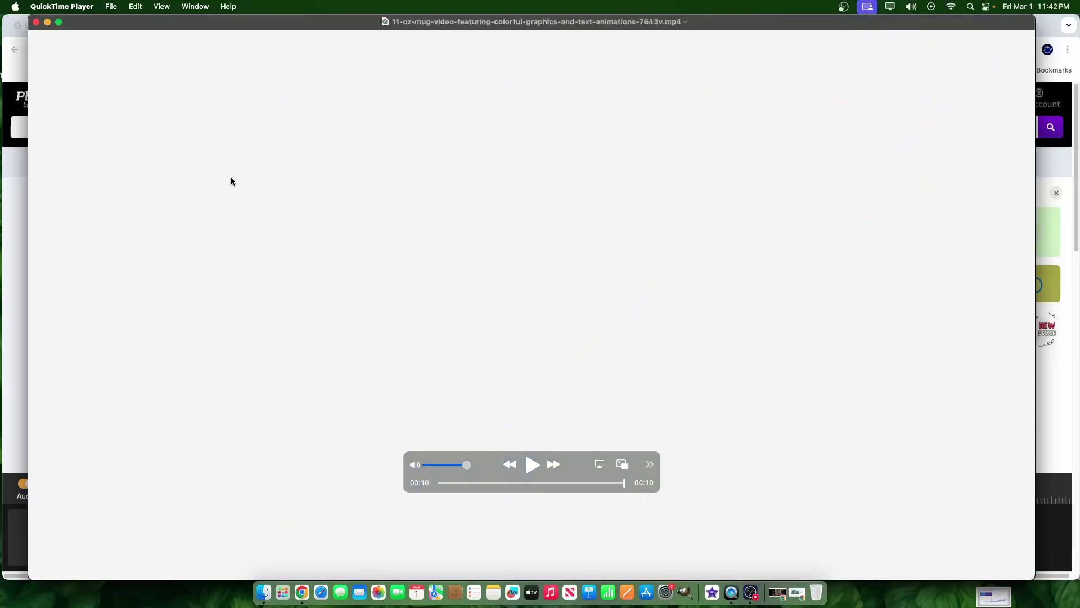
{"action": "left_click", "coordinate": [36, 23]}
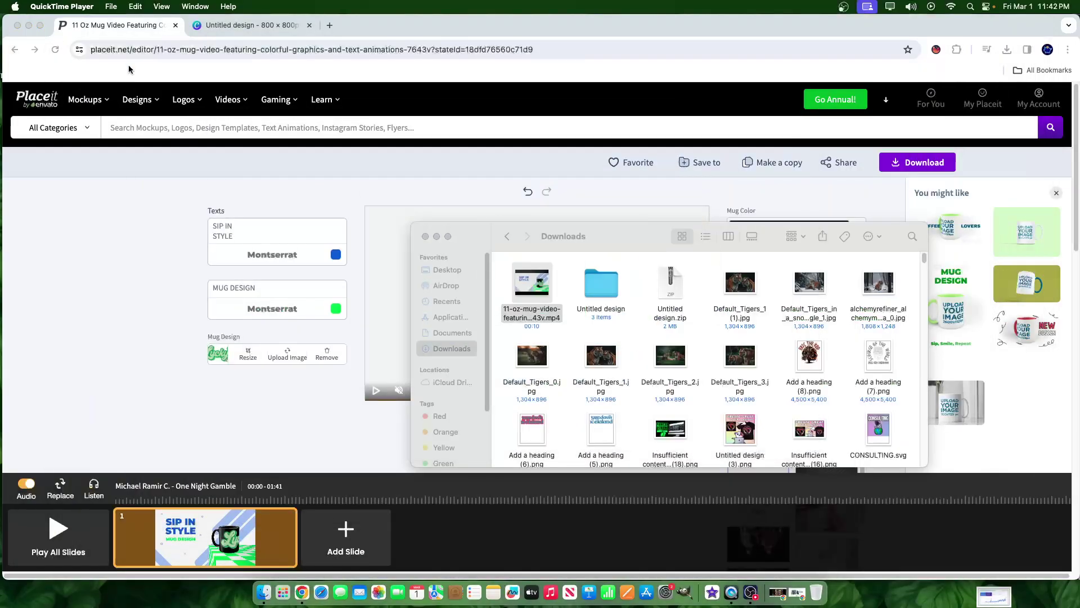
{"action": "left_click", "coordinate": [349, 416]}
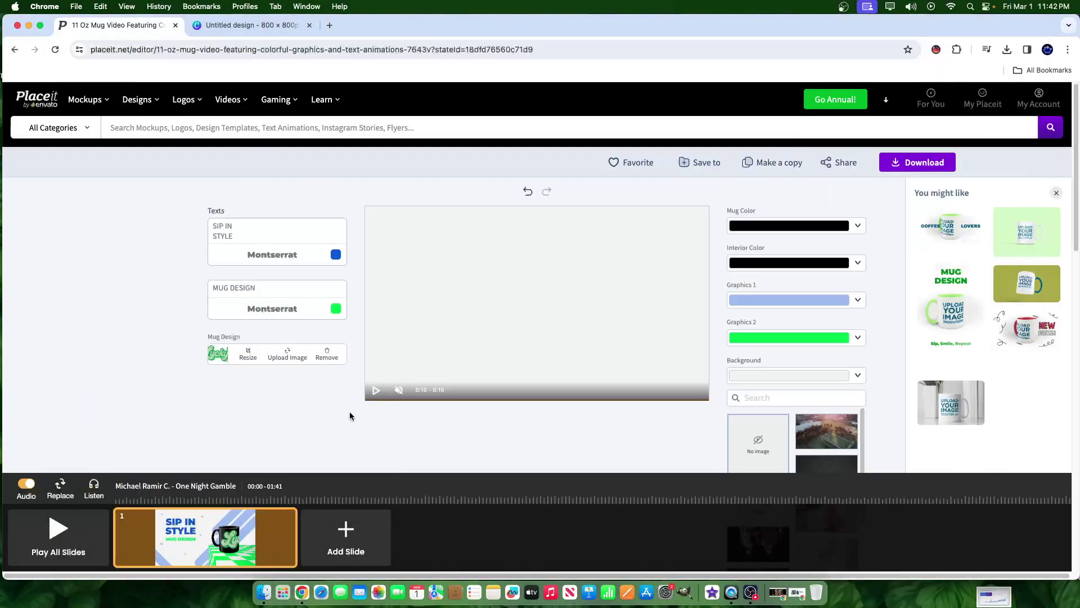
- Open the suggested 11 oz coffee mug mockup with the light green customizable background and look over its page
{"action": "left_click", "coordinate": [1013, 223]}
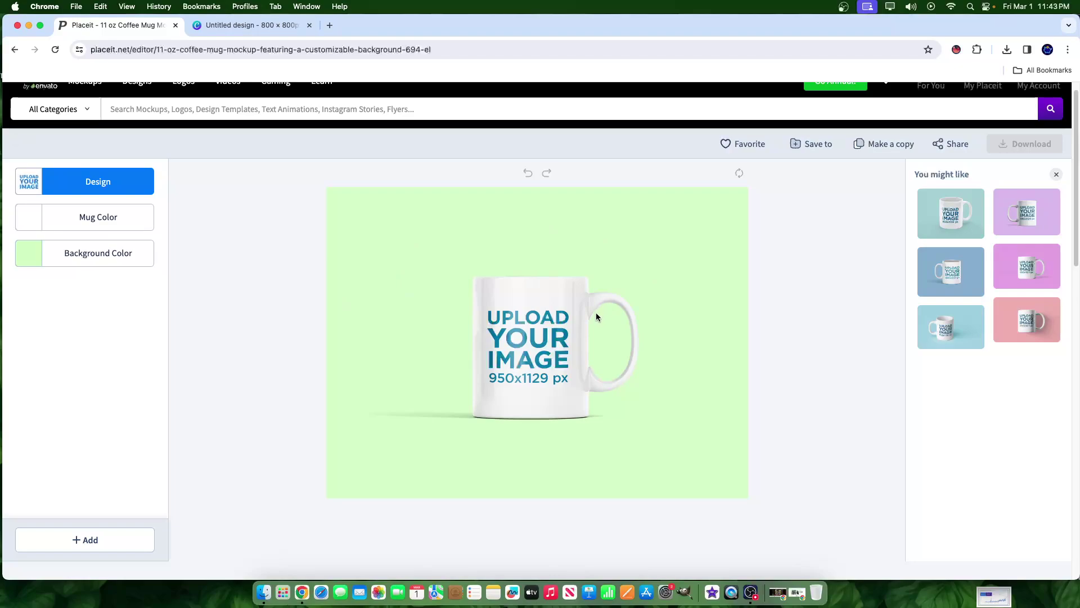
{"action": "scroll", "coordinate": [596, 311], "scroll_direction": "down", "scroll_amount": 5}
{"action": "scroll", "coordinate": [596, 309], "scroll_direction": "up", "scroll_amount": 5}
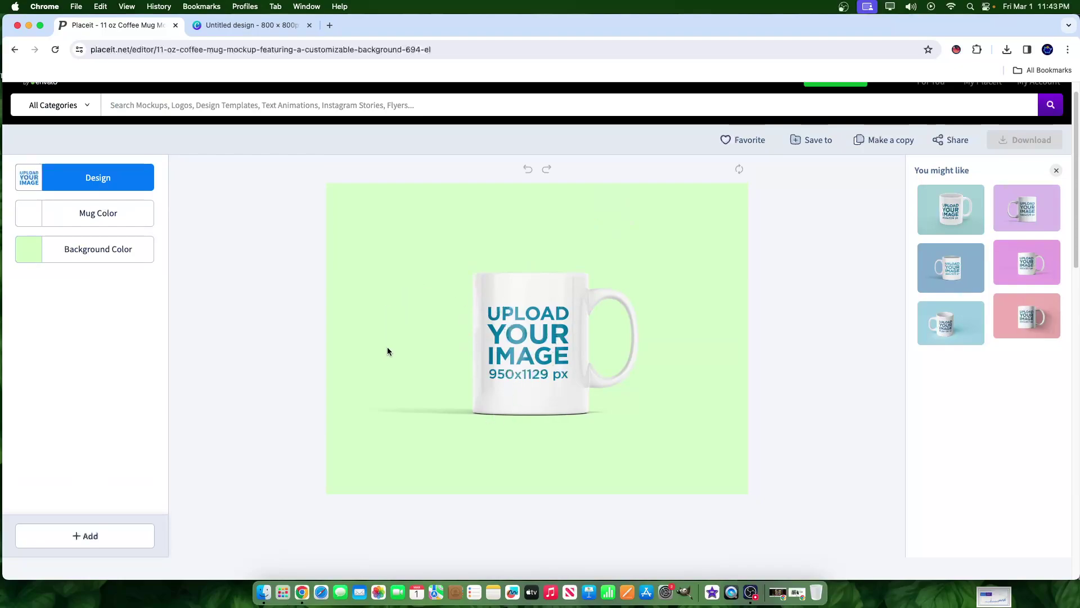
- Upload 4.png as the mug mockup's design, scale it to 85% and apply the crop
{"action": "left_click", "coordinate": [96, 177]}
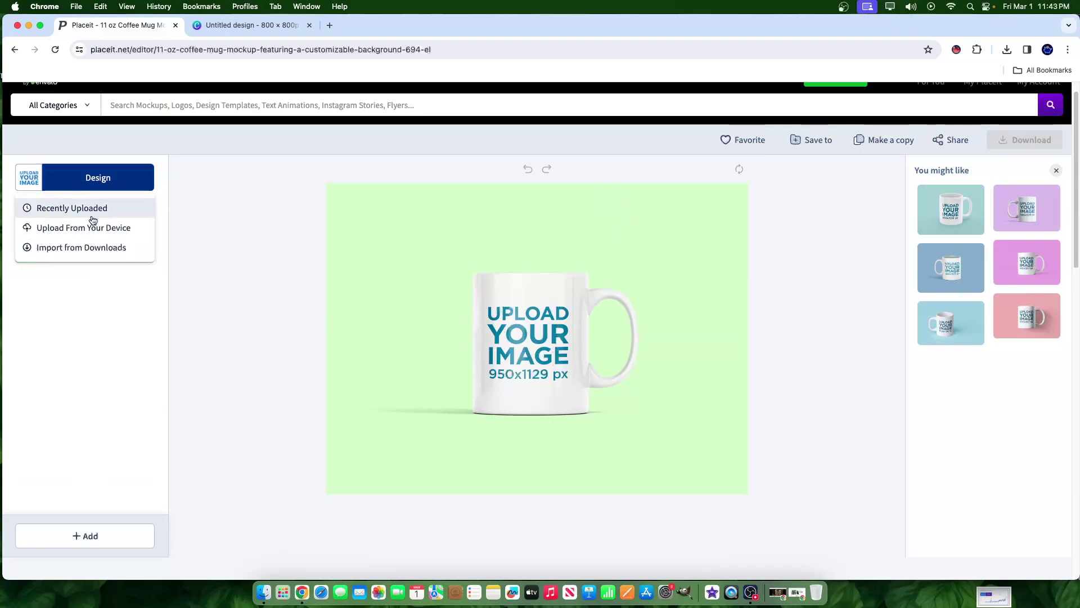
{"action": "left_click", "coordinate": [73, 228]}
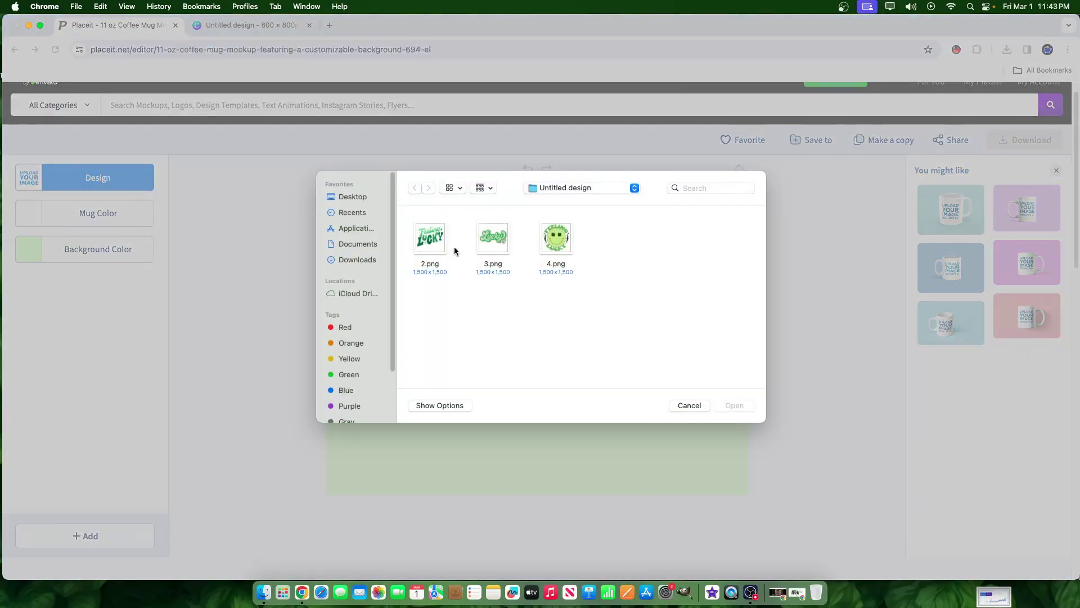
{"action": "double_click", "coordinate": [556, 238]}
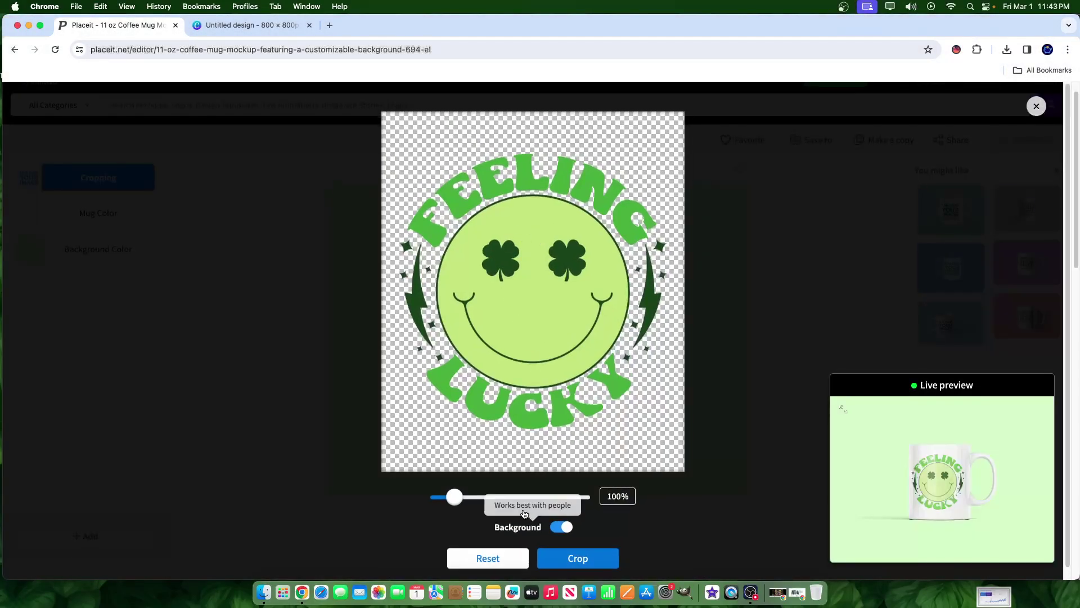
{"action": "left_click_drag", "start_coordinate": [454, 496], "coordinate": [449, 496]}
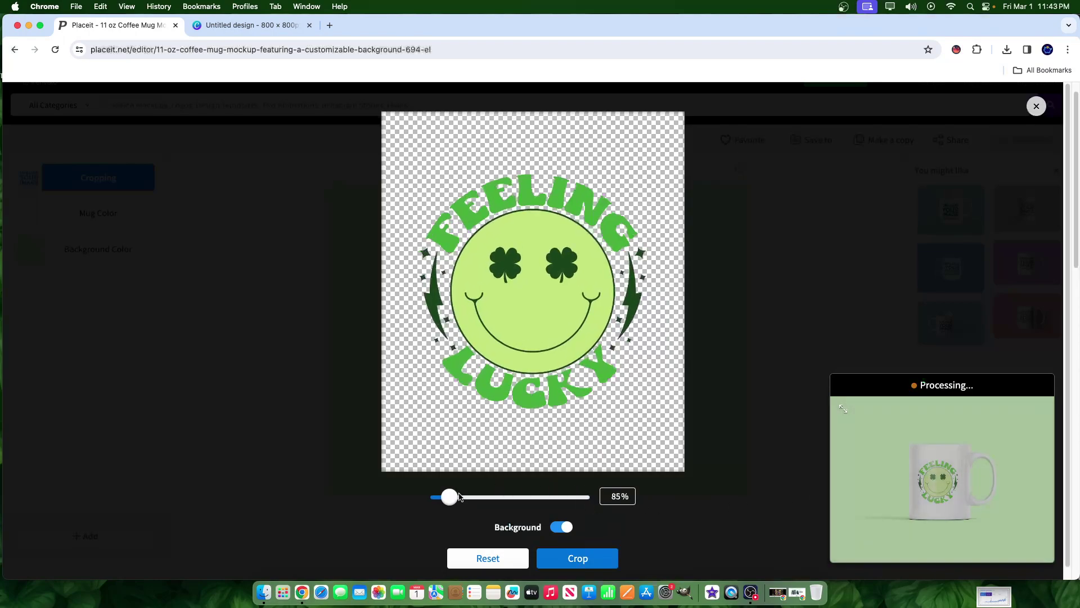
{"action": "left_click", "coordinate": [578, 558]}
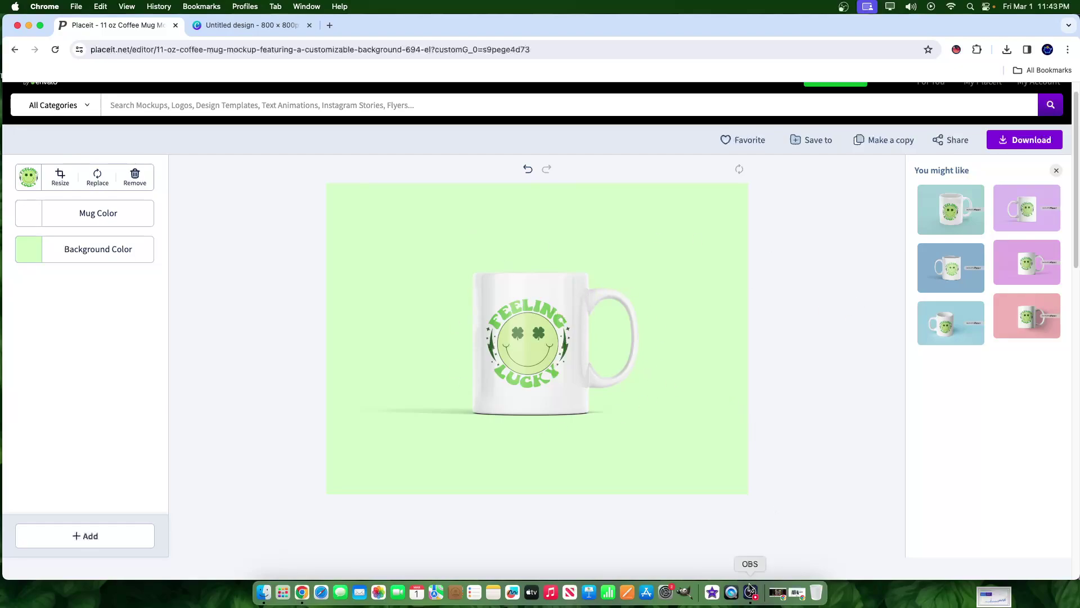
{"action": "left_click", "coordinate": [750, 604]}
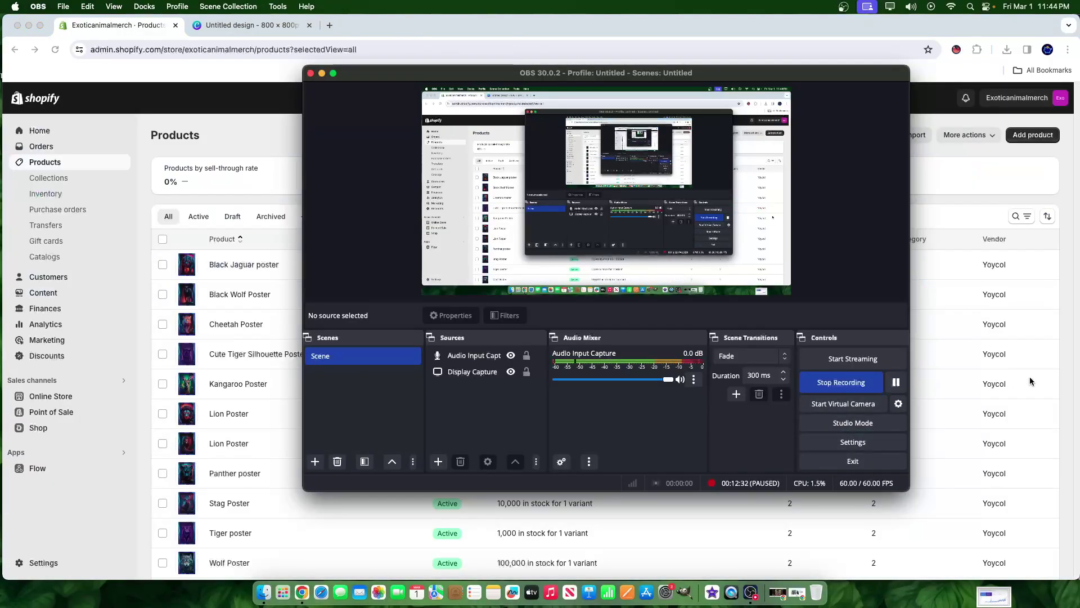
{"action": "left_click", "coordinate": [1032, 382]}
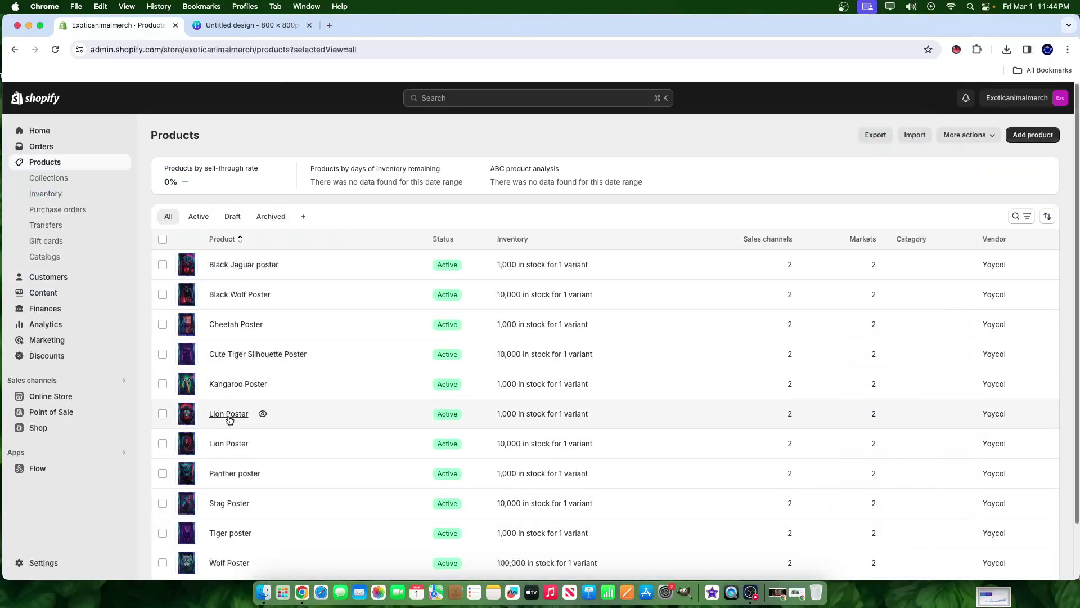
- Open the Kangaroo Poster product in the Shopify admin, look over its media and return to the product list
{"action": "left_click", "coordinate": [227, 384]}
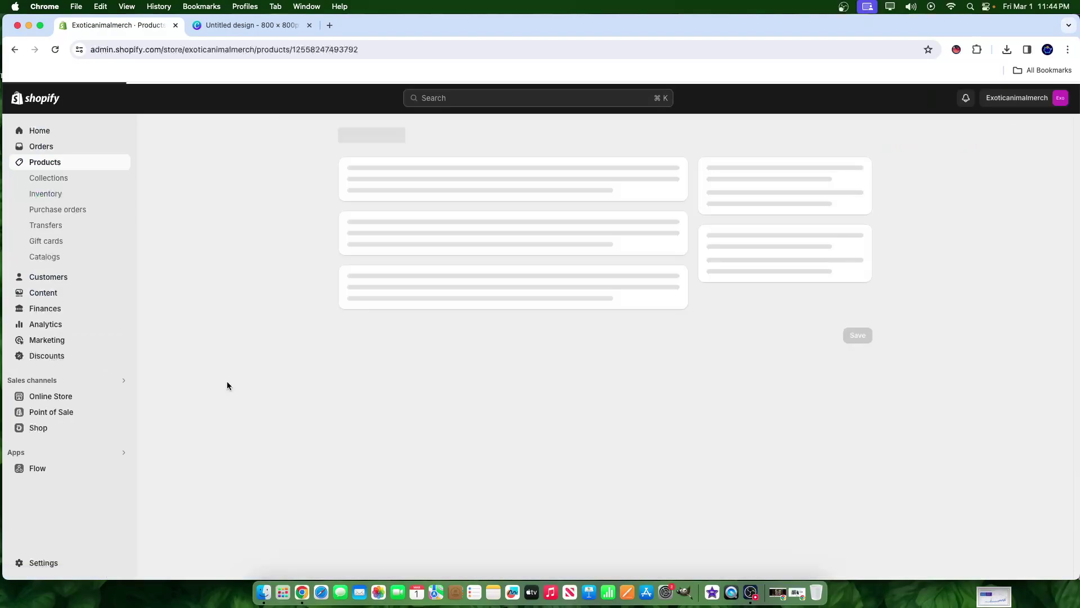
{"action": "scroll", "coordinate": [332, 528], "scroll_direction": "down", "scroll_amount": 7}
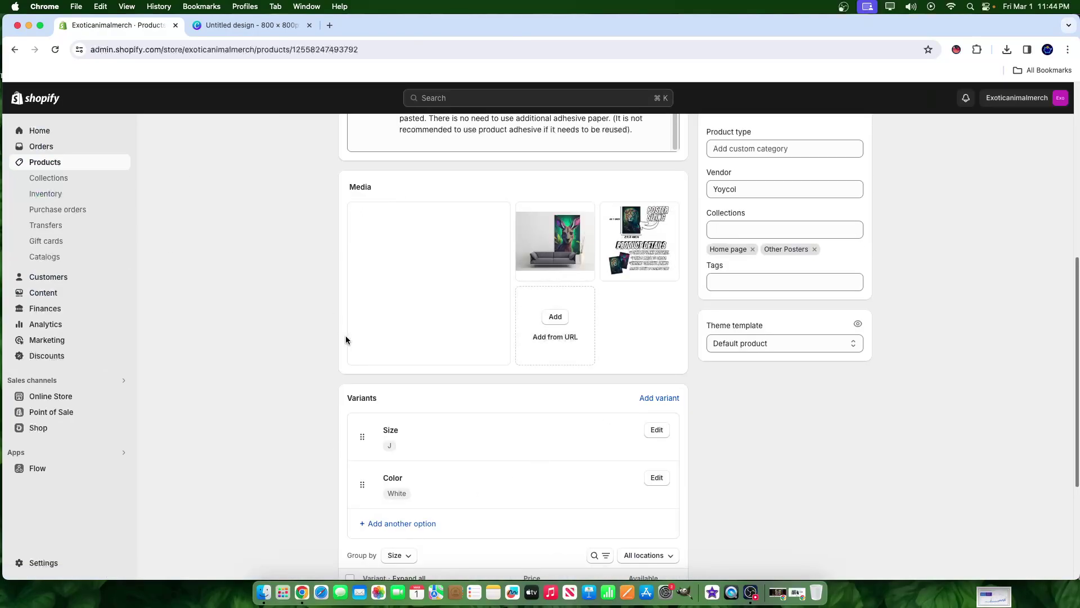
{"action": "scroll", "coordinate": [647, 353], "scroll_direction": "up", "scroll_amount": 7}
{"action": "left_click", "coordinate": [349, 135]}
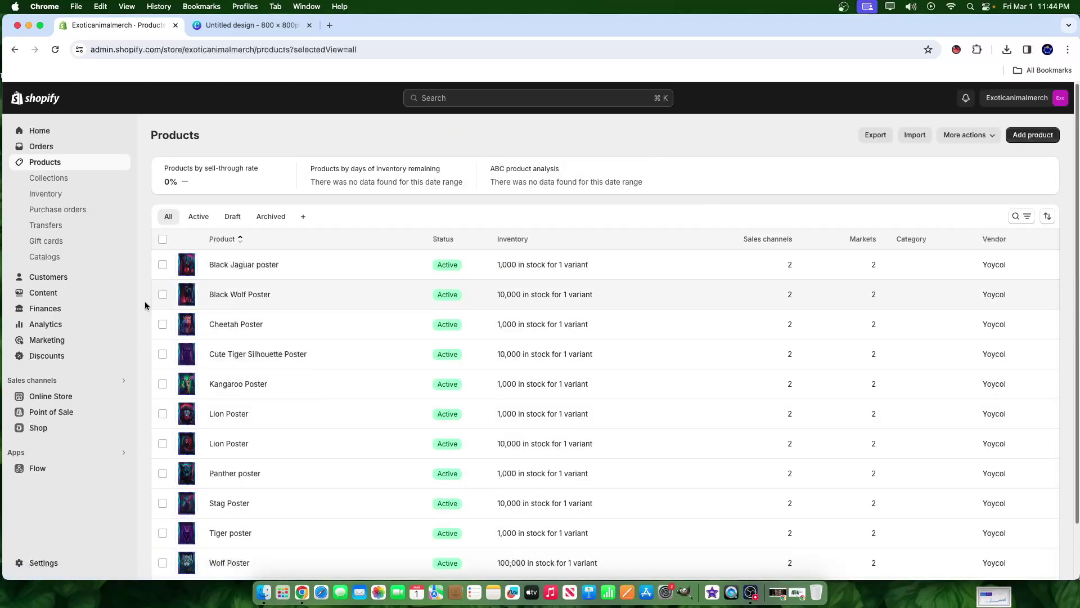
- View the Exoticanimalmerch online store in a new tab and look through its home page down to the new arrivals
{"action": "left_click", "coordinate": [122, 396]}
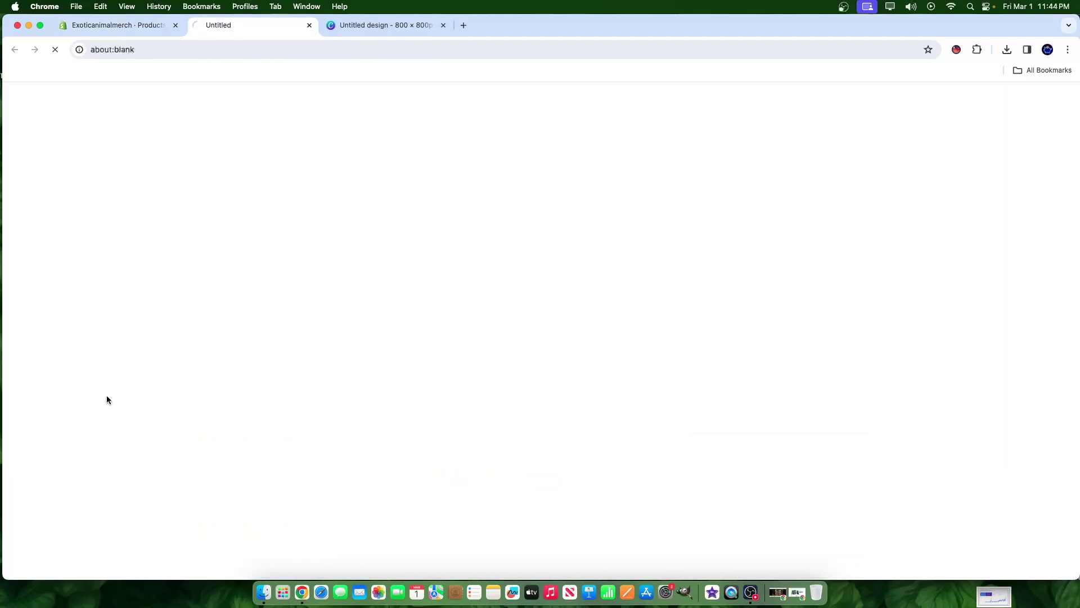
{"action": "scroll", "coordinate": [475, 400], "scroll_direction": "down", "scroll_amount": 8}
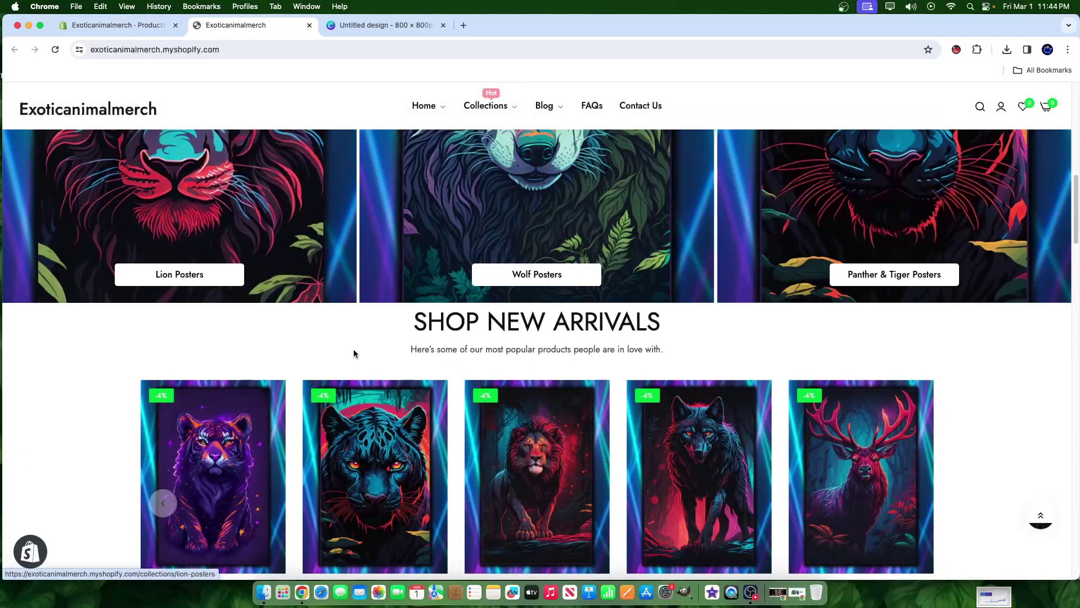
{"action": "scroll", "coordinate": [545, 355], "scroll_direction": "up", "scroll_amount": 4}
{"action": "scroll", "coordinate": [545, 356], "scroll_direction": "down", "scroll_amount": 10}
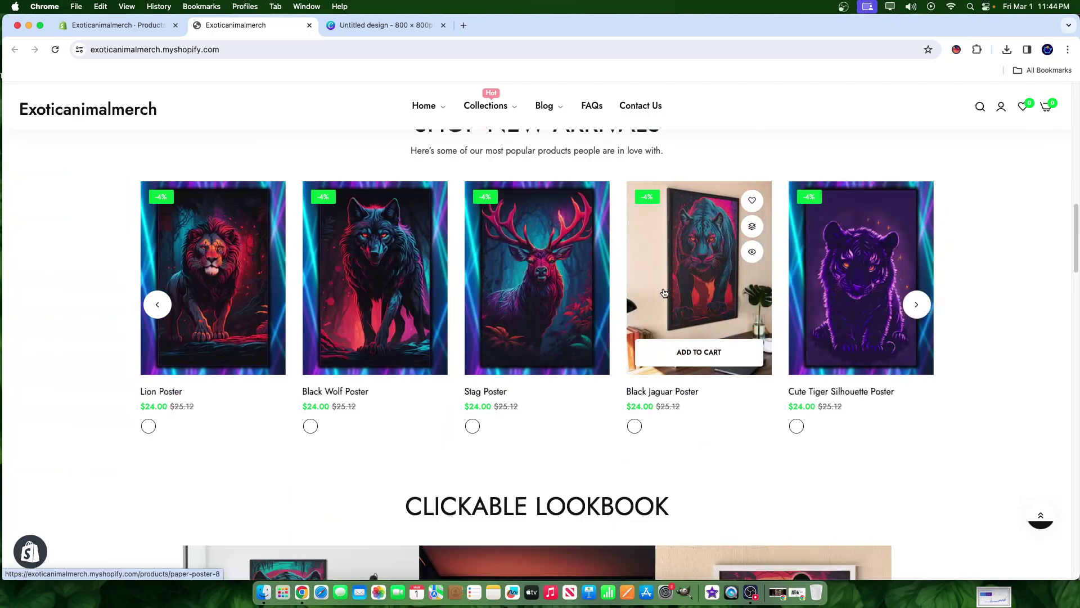
- Open the Black Jaguar poster from the new arrivals, look over its product images and go back to the home page
{"action": "left_click", "coordinate": [664, 292]}
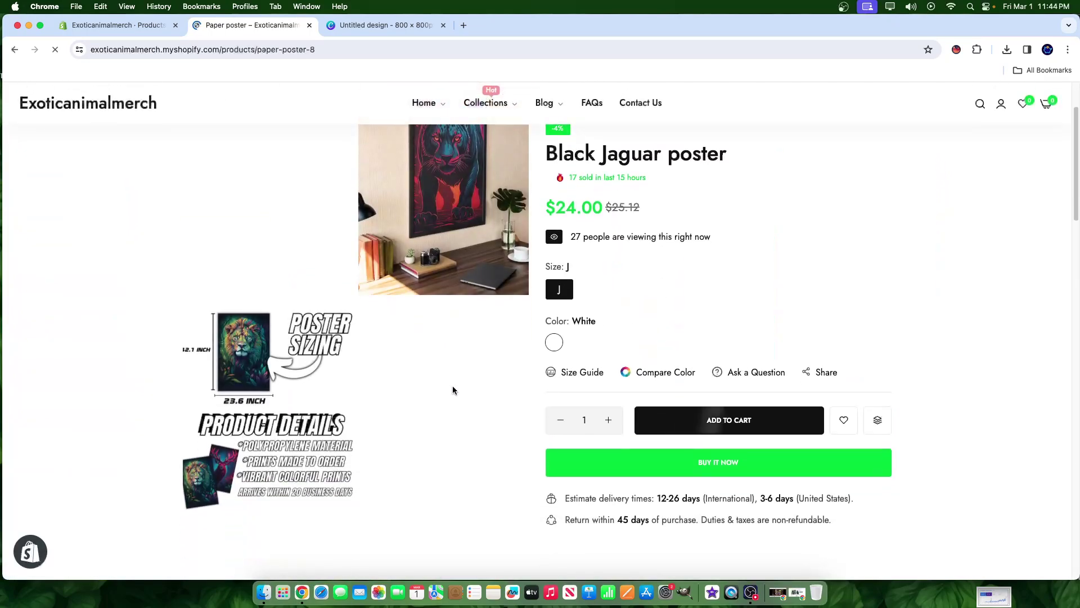
{"action": "scroll", "coordinate": [322, 336], "scroll_direction": "down", "scroll_amount": 6}
{"action": "scroll", "coordinate": [552, 160], "scroll_direction": "up", "scroll_amount": 4}
{"action": "left_click", "coordinate": [15, 50]}
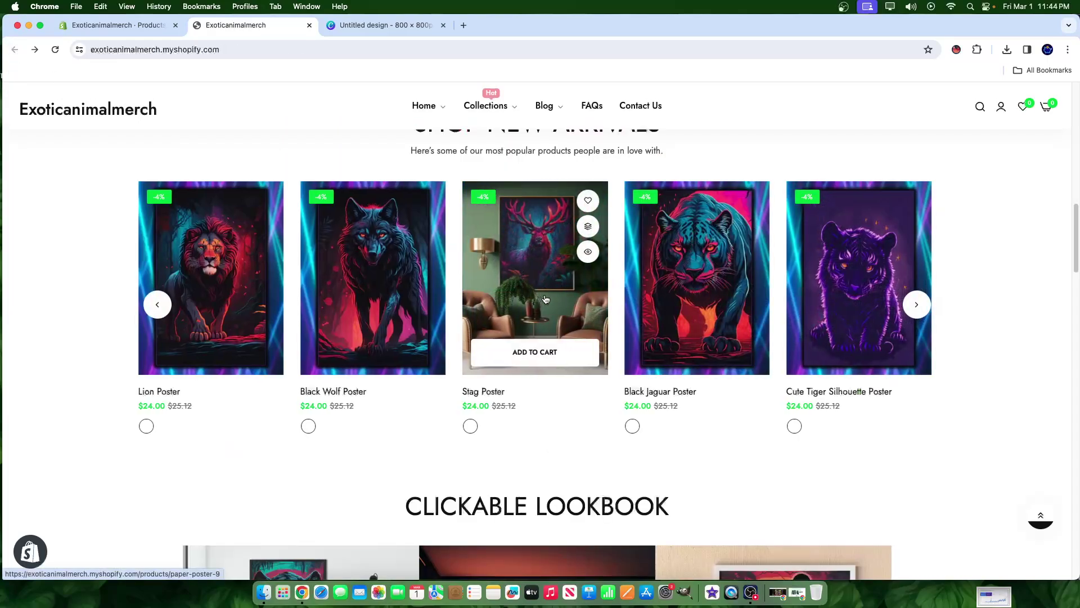
- Open the Cheetah Poster product page, view its mockup video in full screen and look over the rest of the page
{"action": "left_click", "coordinate": [864, 287]}
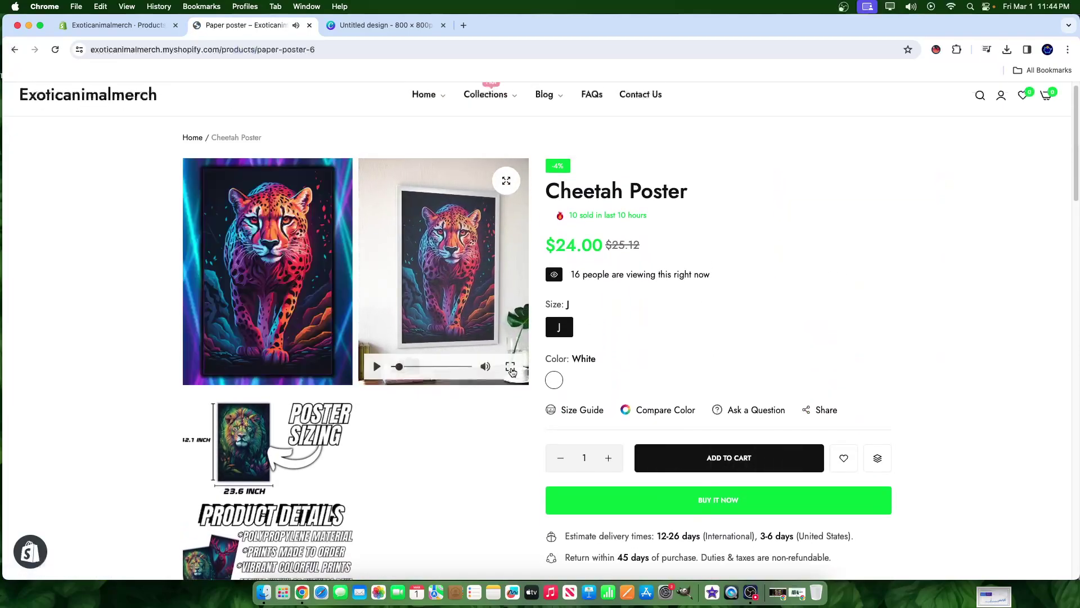
{"action": "left_click", "coordinate": [513, 369]}
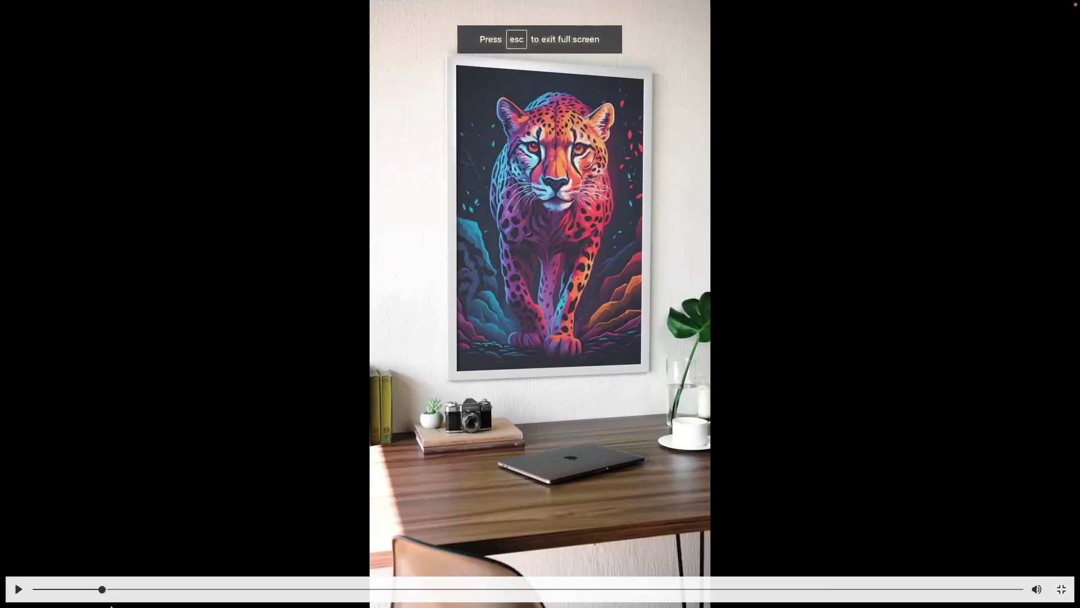
{"action": "left_click", "coordinate": [72, 589]}
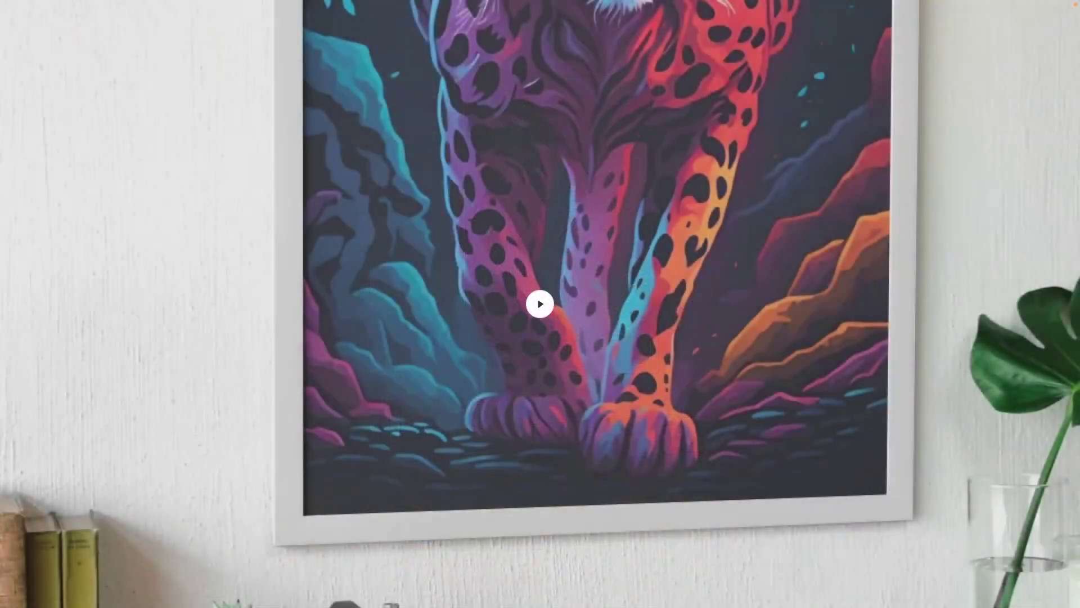
{"action": "scroll", "coordinate": [394, 394], "scroll_direction": "down", "scroll_amount": 2}
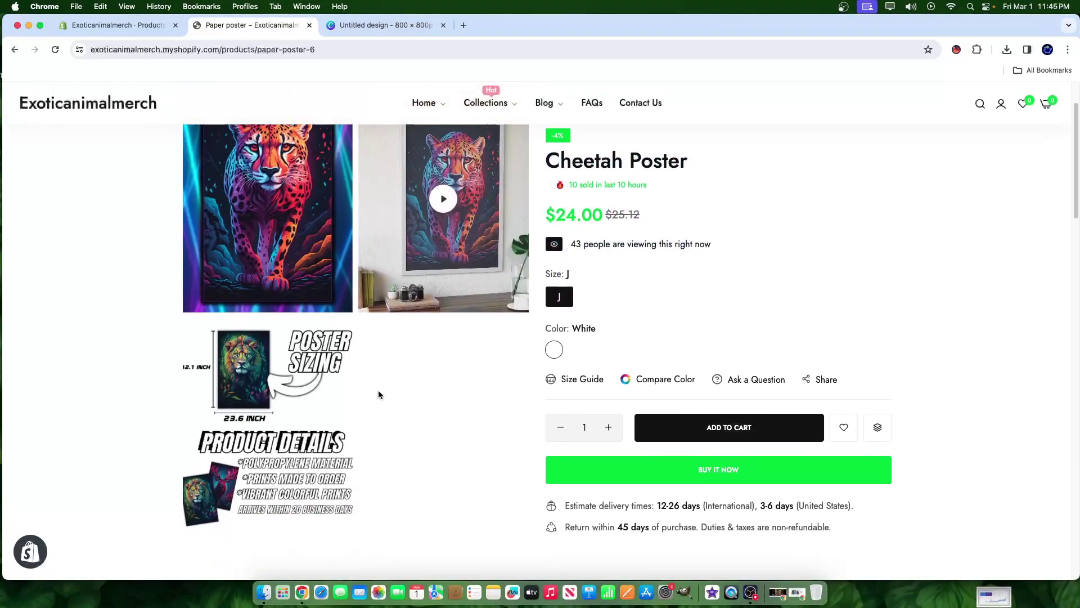
{"action": "scroll", "coordinate": [378, 390], "scroll_direction": "up", "scroll_amount": 1}
{"action": "scroll", "coordinate": [378, 389], "scroll_direction": "down", "scroll_amount": 10}
{"action": "scroll", "coordinate": [360, 333], "scroll_direction": "up", "scroll_amount": 12}
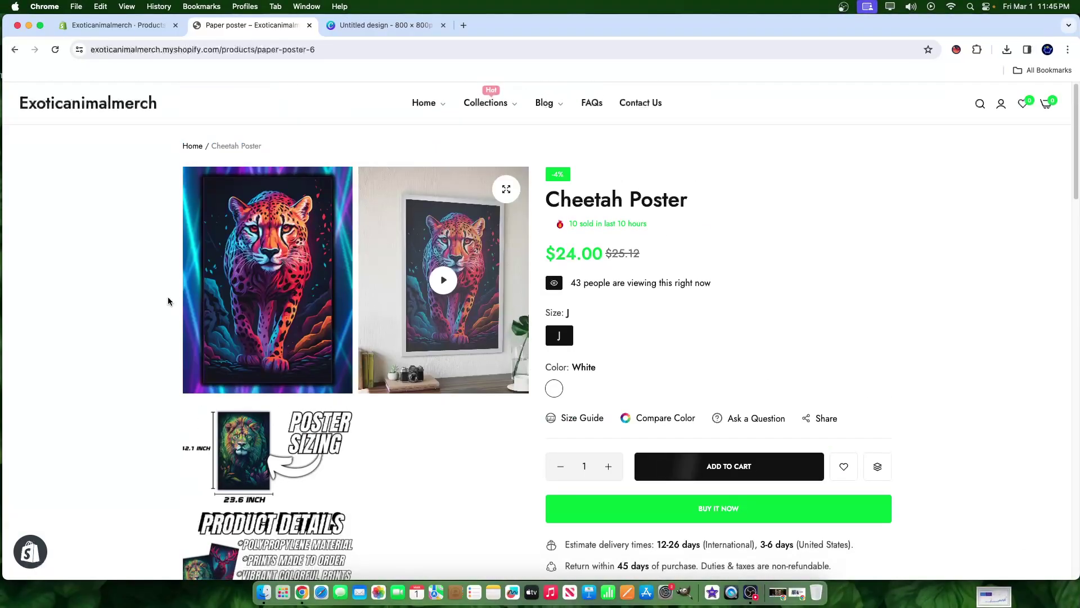
- Return to the store's home page and show the Lion Poster product card in the clickable lookbook's framed lion picture
{"action": "left_click", "coordinate": [94, 107]}
{"action": "scroll", "coordinate": [634, 490], "scroll_direction": "down", "scroll_amount": 10}
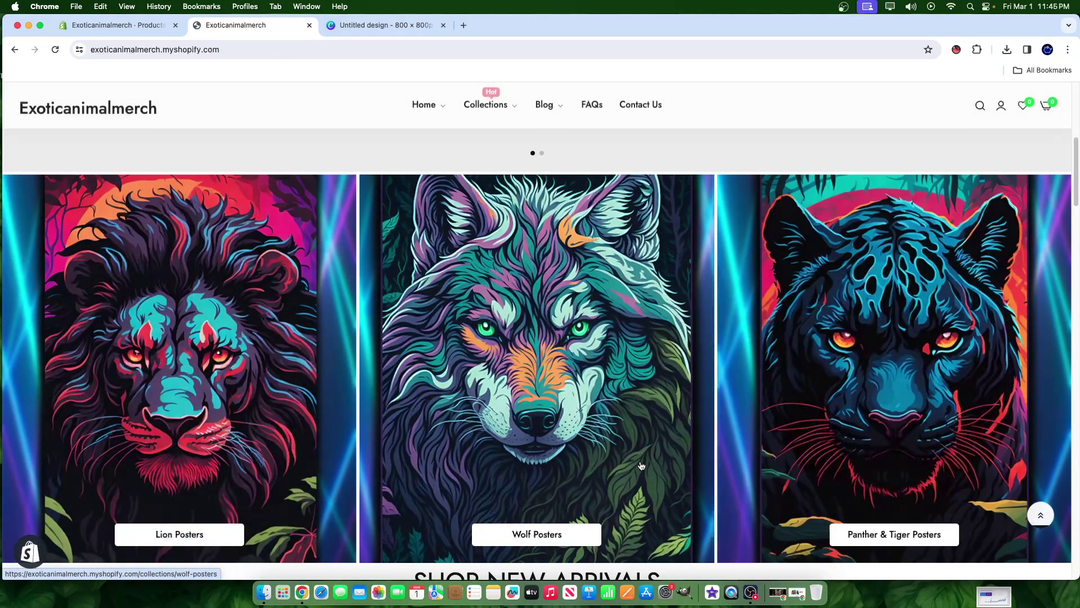
{"action": "scroll", "coordinate": [675, 444], "scroll_direction": "down", "scroll_amount": 3}
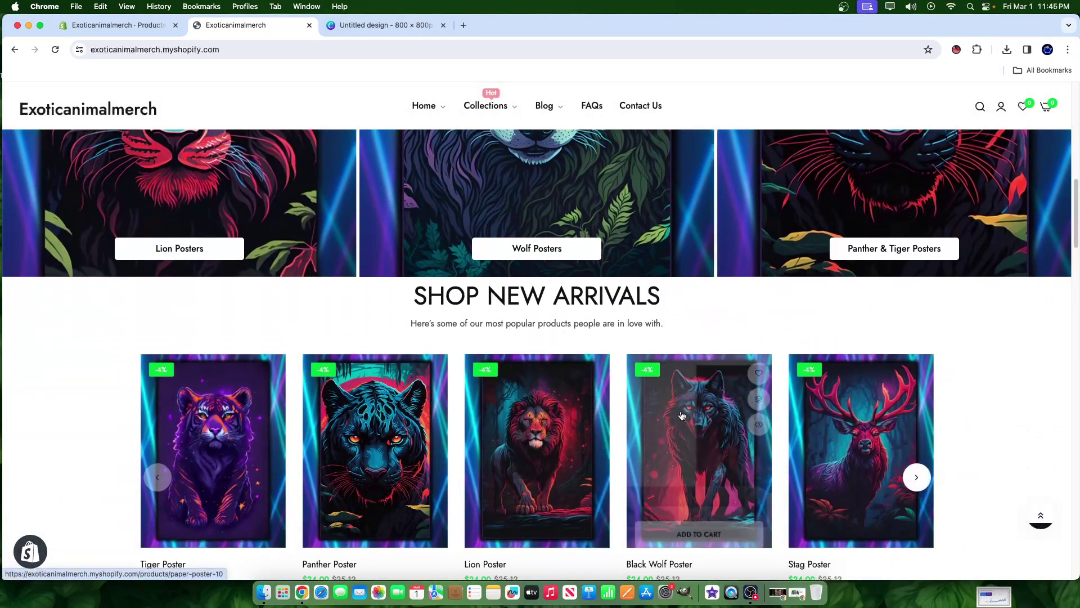
{"action": "scroll", "coordinate": [308, 445], "scroll_direction": "down", "scroll_amount": 5}
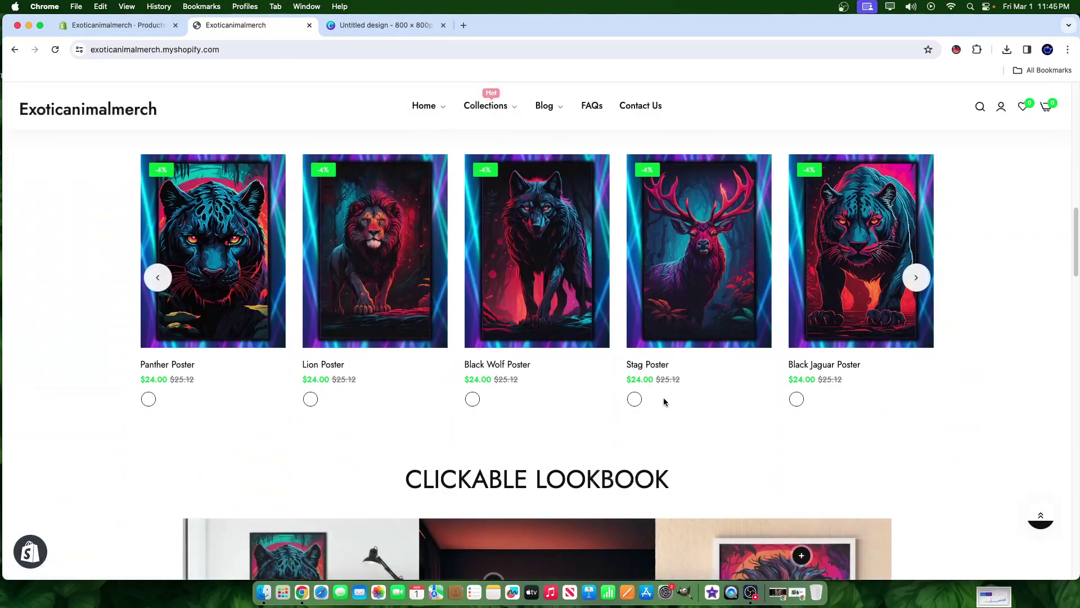
{"action": "scroll", "coordinate": [658, 406], "scroll_direction": "down", "scroll_amount": 8}
{"action": "left_click", "coordinate": [803, 196]}
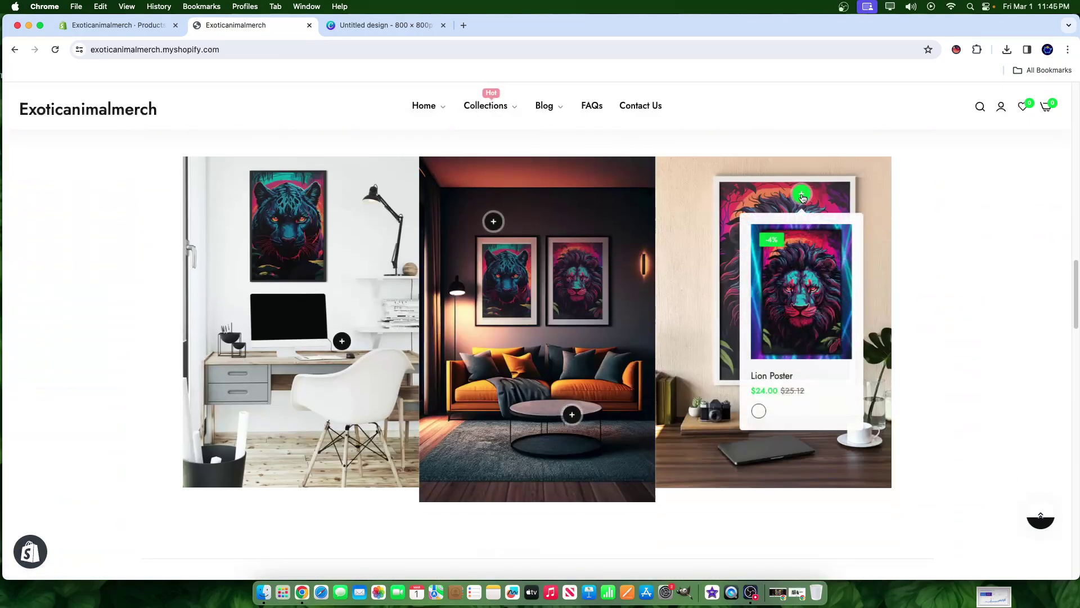
- Examine the mockup images in the store's new arrivals and clickable lookbook sections once more
{"action": "scroll", "coordinate": [630, 275], "scroll_direction": "up", "scroll_amount": 20}
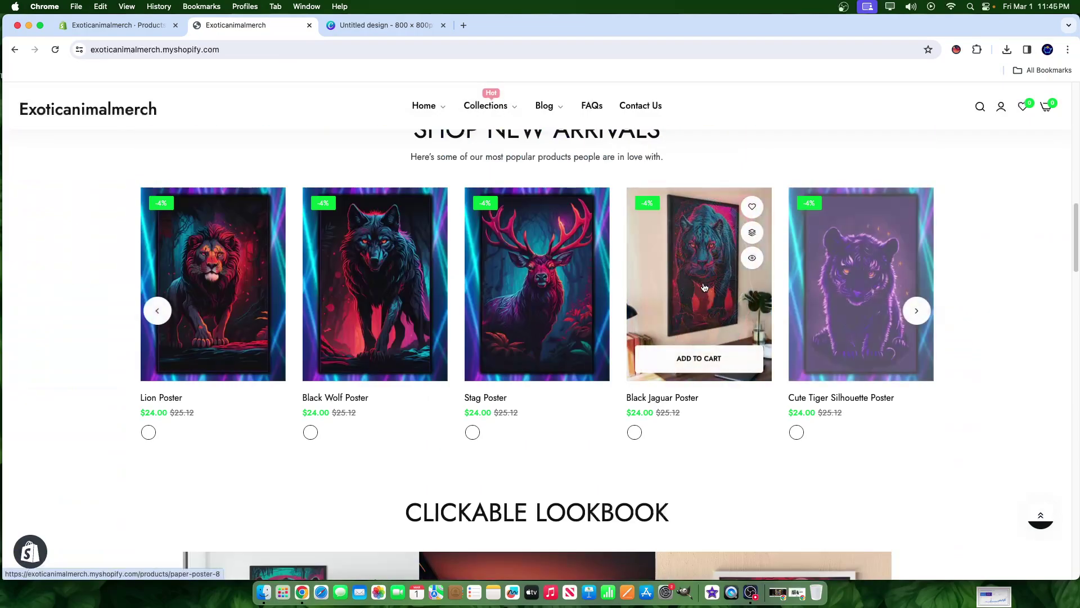
{"action": "scroll", "coordinate": [609, 431], "scroll_direction": "down", "scroll_amount": 1}
{"action": "scroll", "coordinate": [609, 431], "scroll_direction": "down", "scroll_amount": 7}
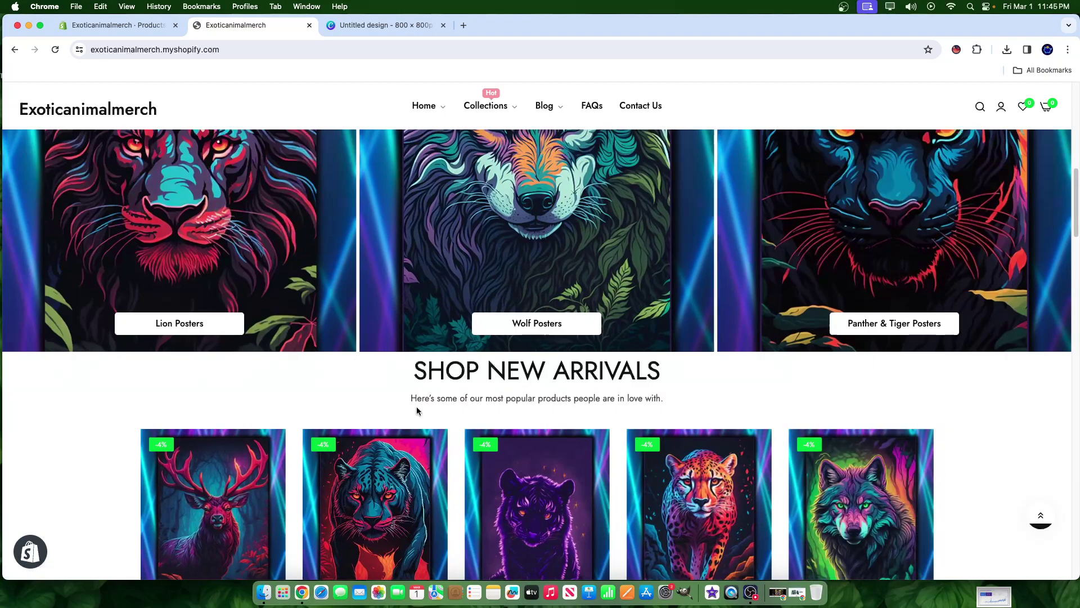
{"action": "scroll", "coordinate": [478, 343], "scroll_direction": "down", "scroll_amount": 1}
{"action": "scroll", "coordinate": [478, 348], "scroll_direction": "down", "scroll_amount": 8}
{"action": "scroll", "coordinate": [812, 376], "scroll_direction": "up", "scroll_amount": 1}
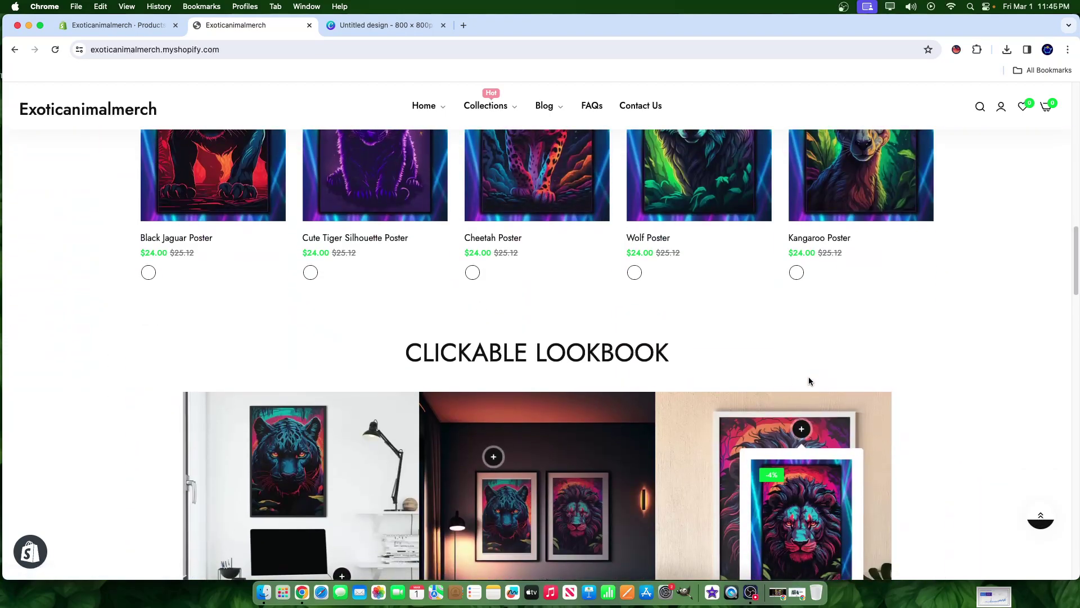
{"action": "left_click", "coordinate": [752, 592]}
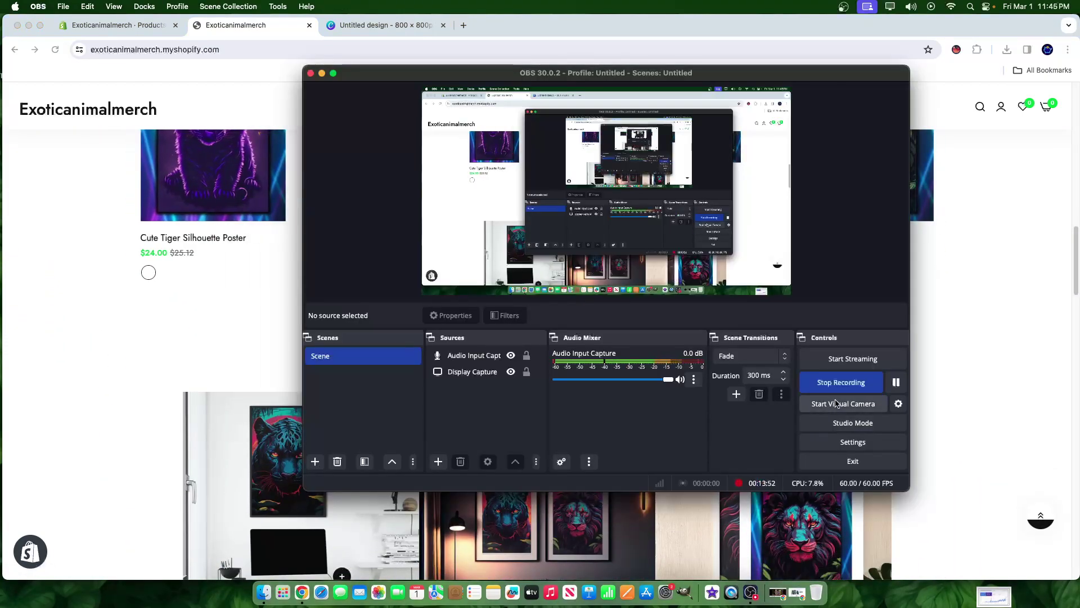